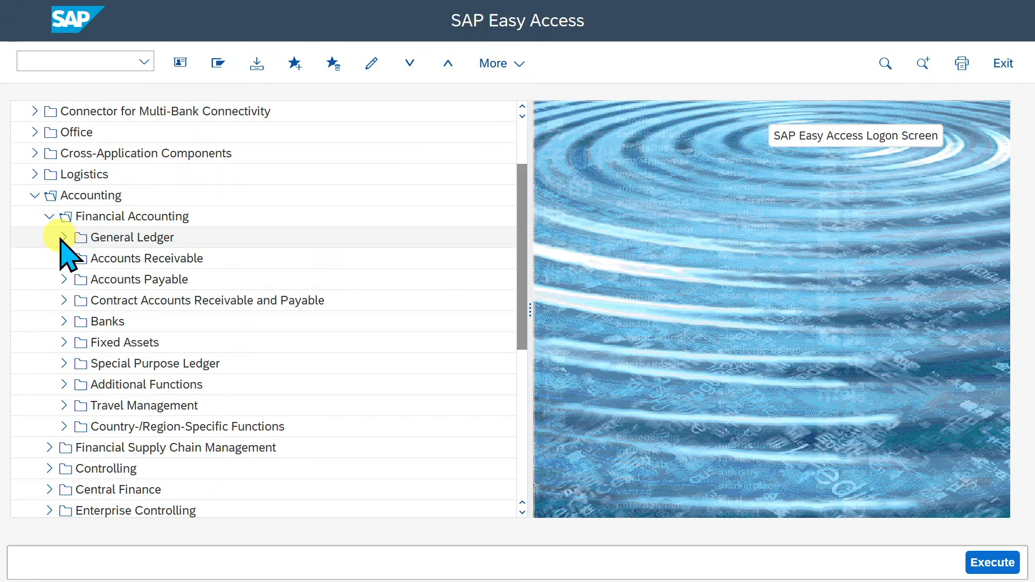
Open transaction FKMT - Account Assignment Model from the General Ledger reference documents.
{"action": "left_click", "coordinate": [64, 237]}
{"action": "left_click", "coordinate": [78, 259]}
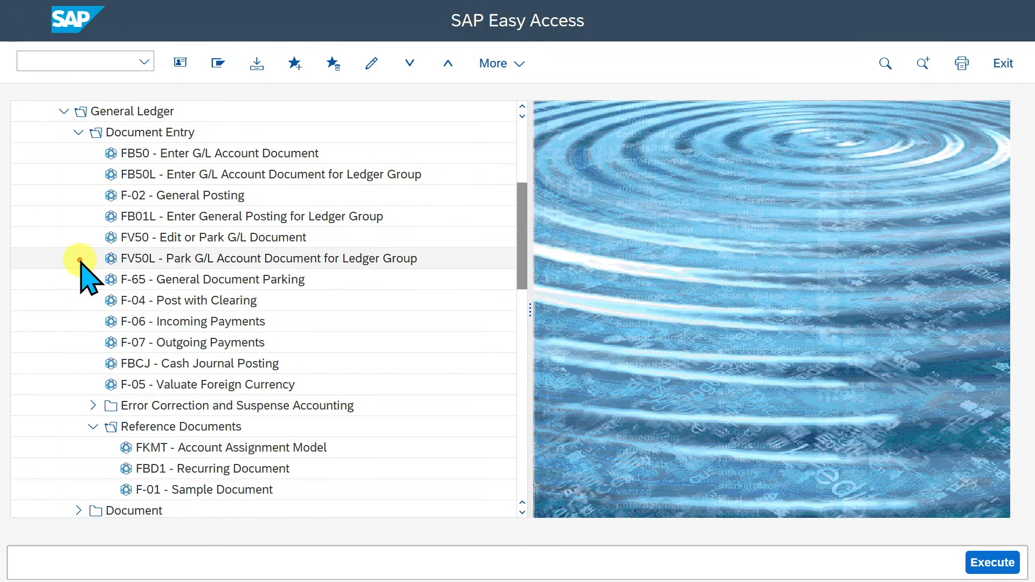
{"action": "left_click", "coordinate": [93, 426]}
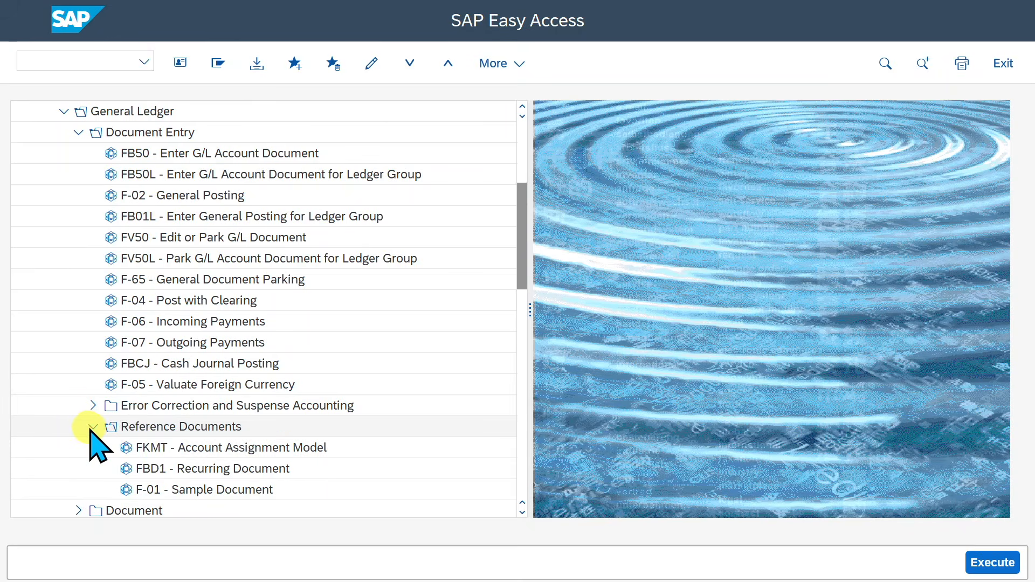
{"action": "double_click", "coordinate": [163, 452]}
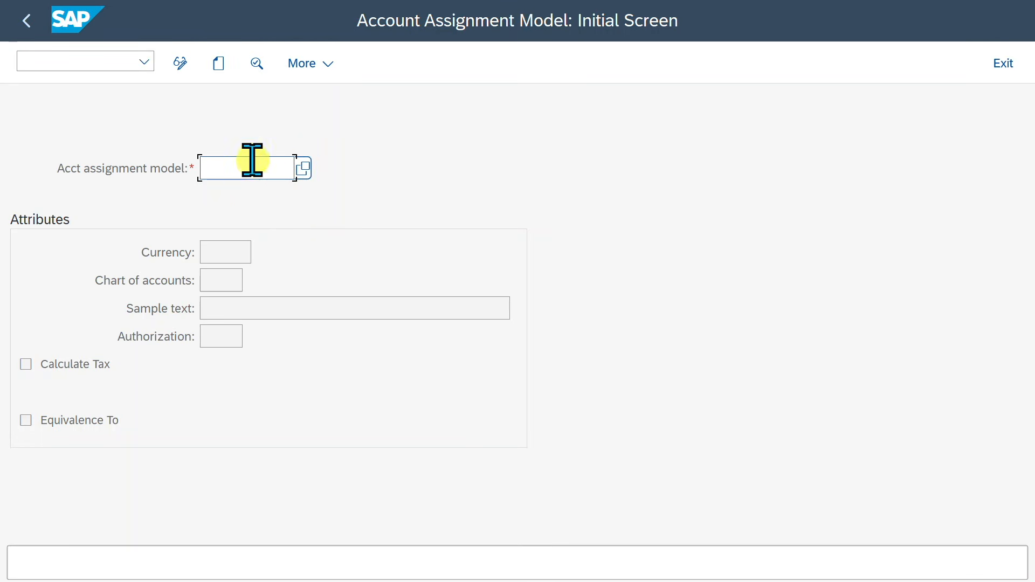
Create account assignment model Z002 with currency EUR and chart of accounts YCOA.
{"action": "type", "text": "Z002"}
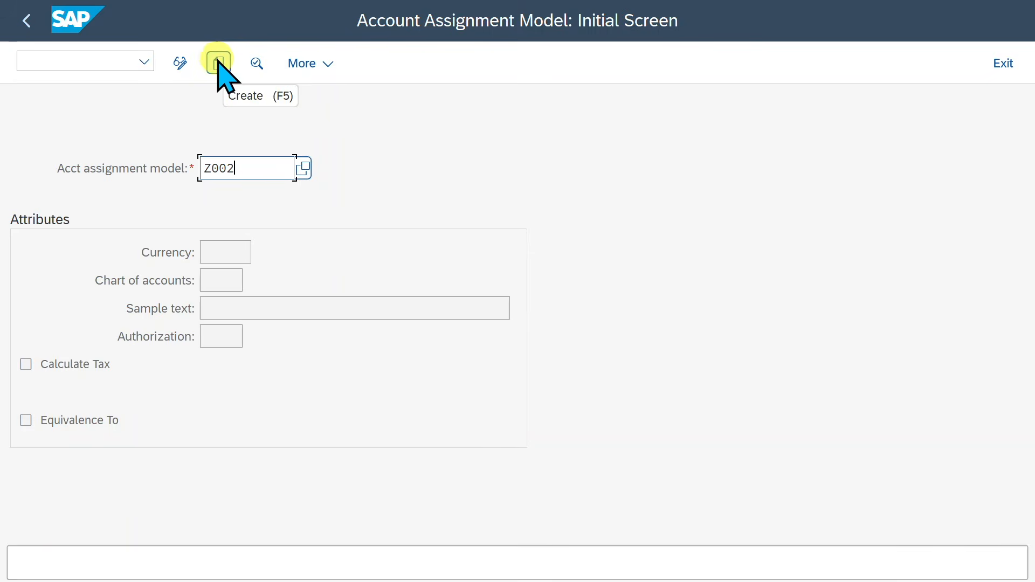
{"action": "left_click", "coordinate": [218, 63]}
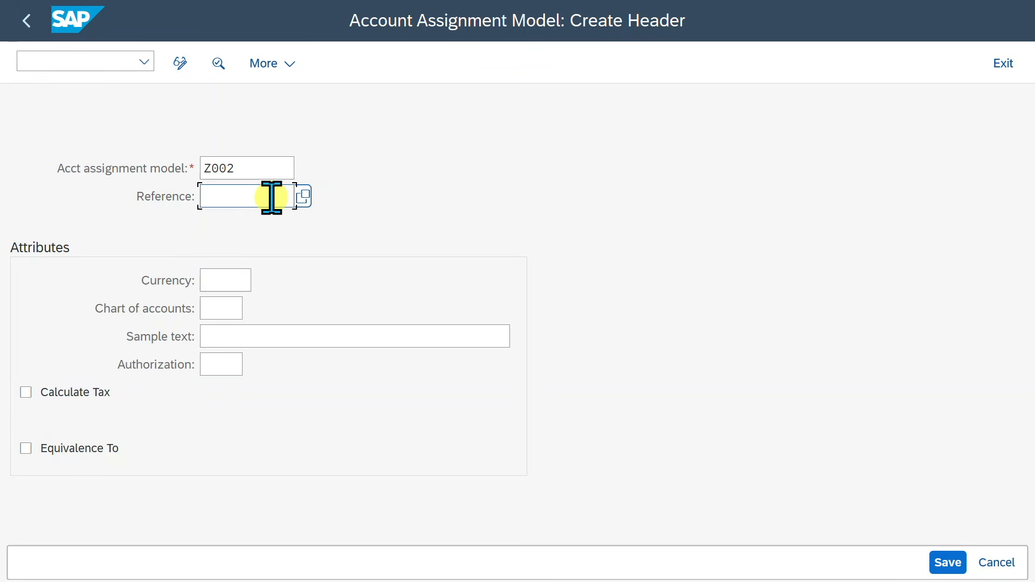
{"action": "left_click", "coordinate": [228, 271]}
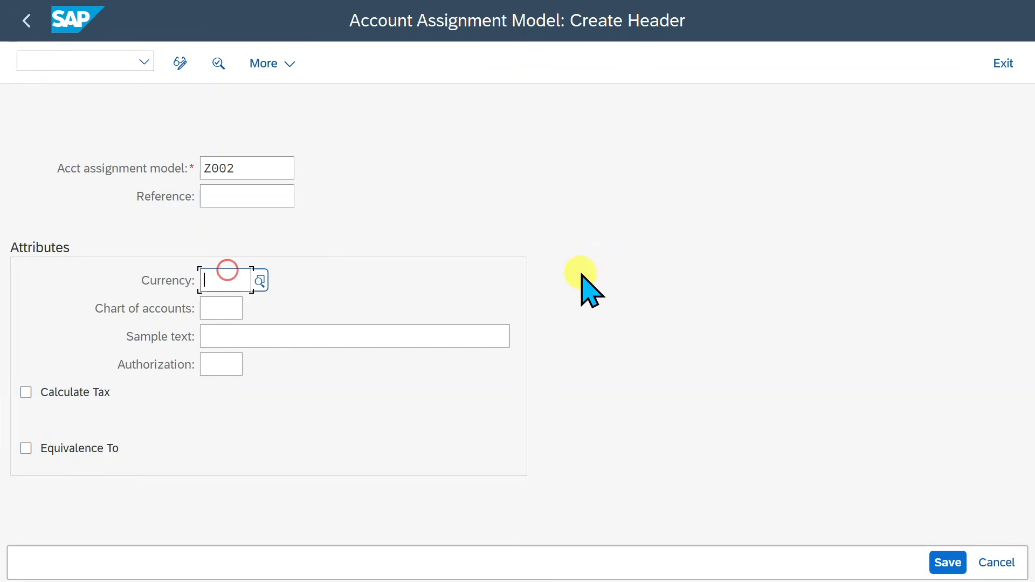
{"action": "type", "text": "EUR"}
{"action": "key", "text": "Tab"}
{"action": "type", "text": "YCOA"}
Enter Test Model as the sample text and enable Calculate Tax in the model header.
{"action": "left_click", "coordinate": [302, 335]}
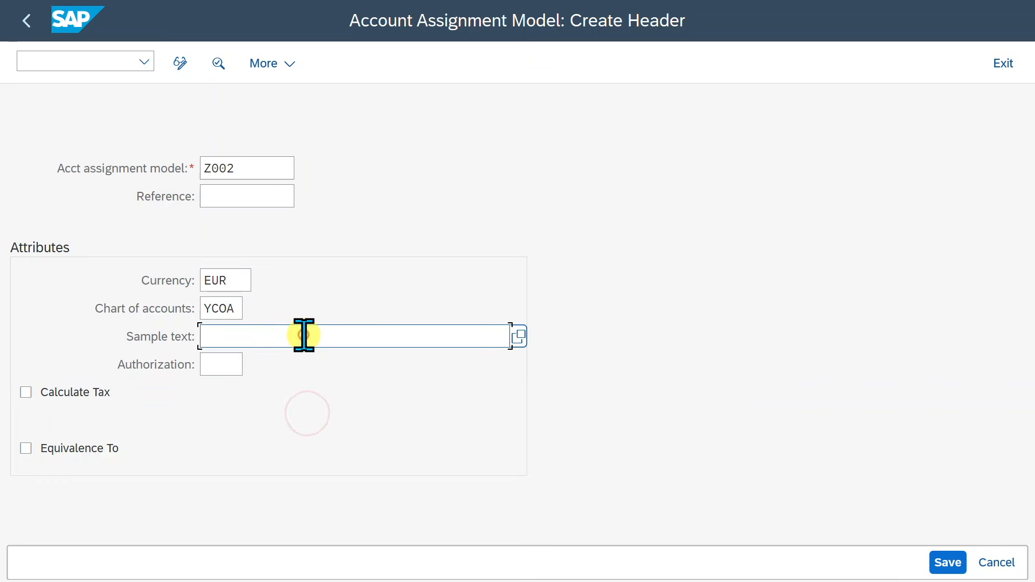
{"action": "left_click", "coordinate": [257, 337]}
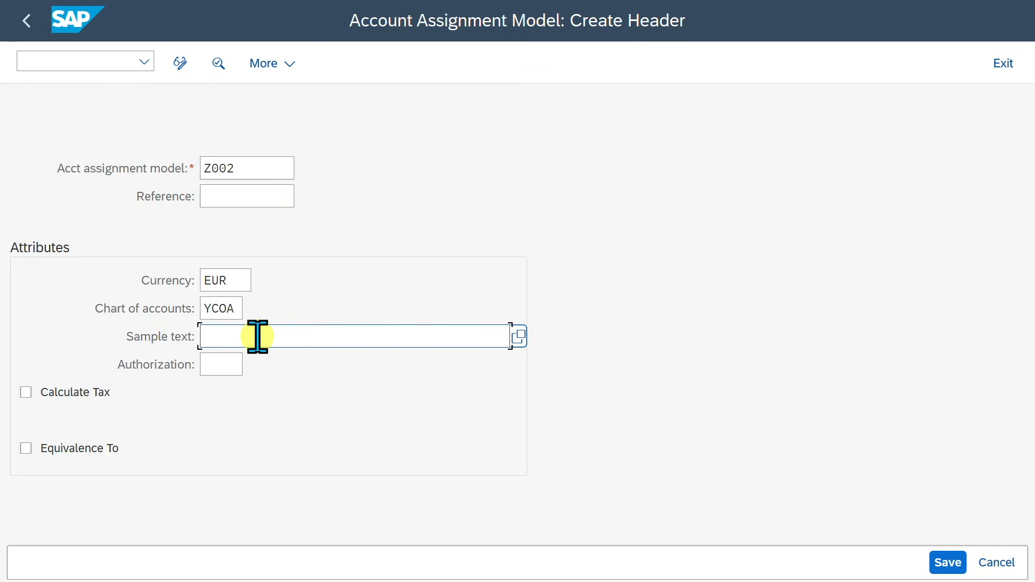
{"action": "type", "text": "Test"}
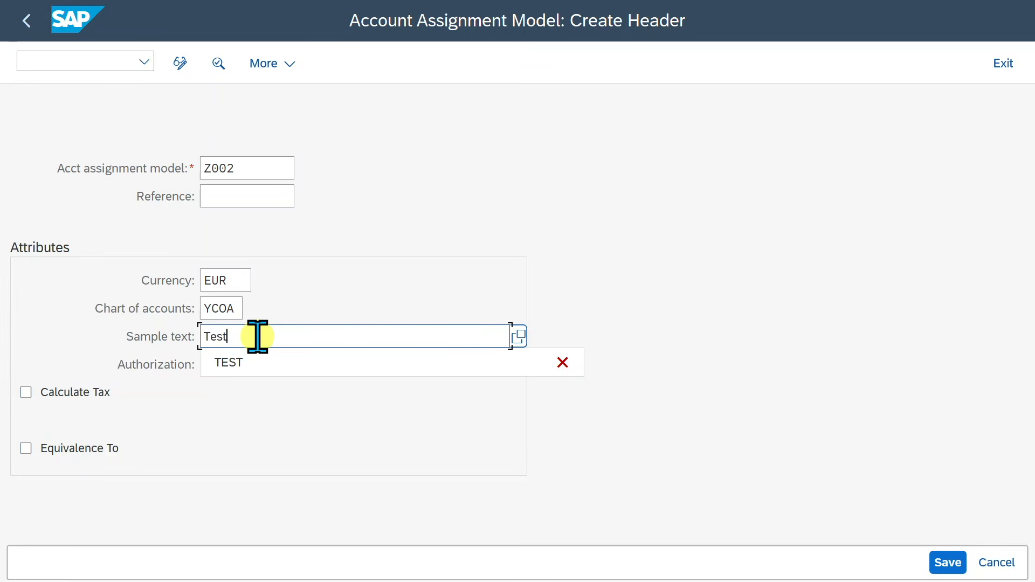
{"action": "key", "text": "BackSpace"}
{"action": "key", "text": "BackSpace"}
{"action": "key", "text": "BackSpace"}
{"action": "key", "text": "BackSpace"}
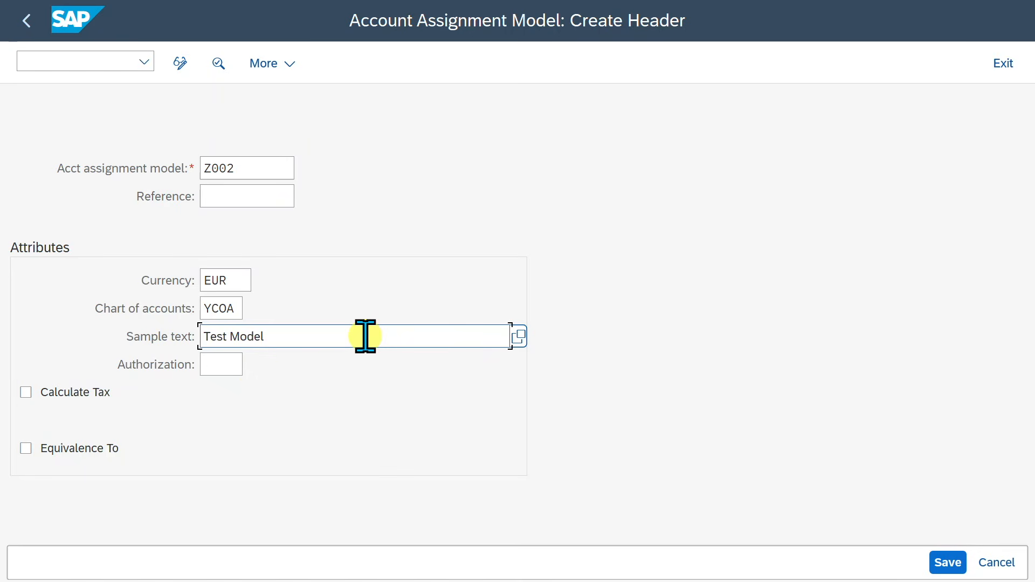
{"action": "left_click", "coordinate": [215, 366]}
{"action": "left_click", "coordinate": [214, 365]}
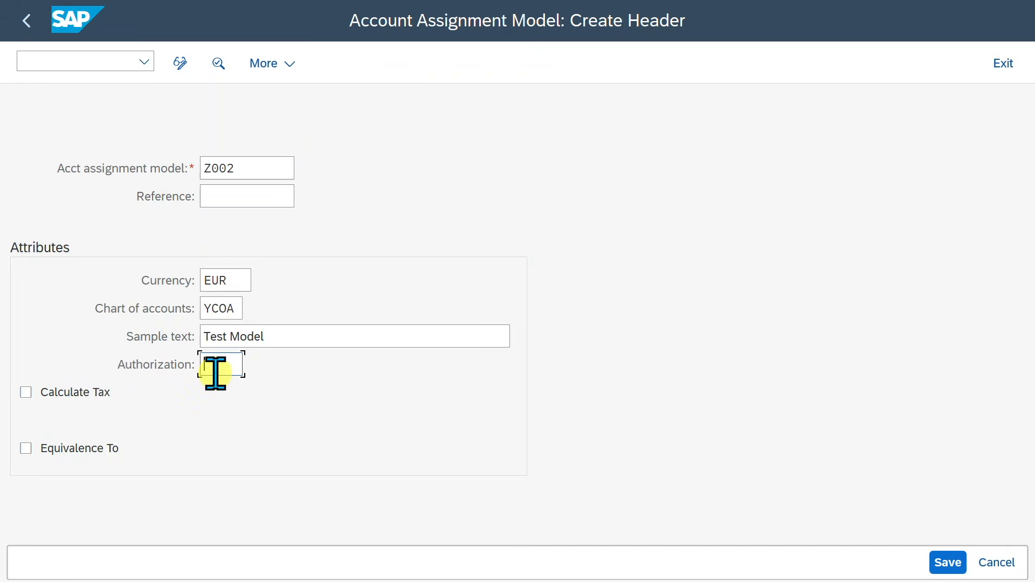
{"action": "left_click", "coordinate": [78, 394]}
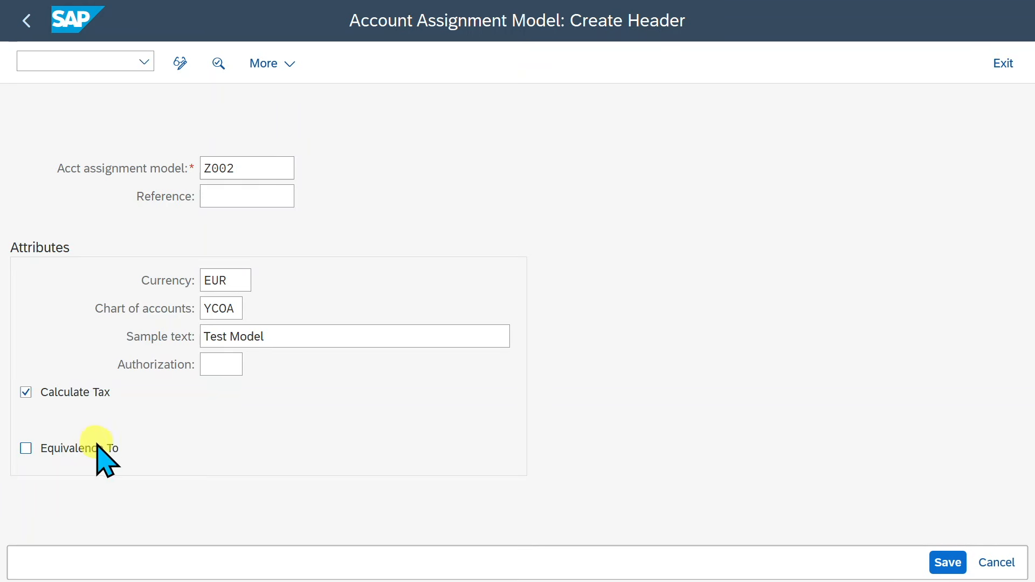
Go from the header to the line items of account assignment model Z002.
{"action": "left_click", "coordinate": [259, 191]}
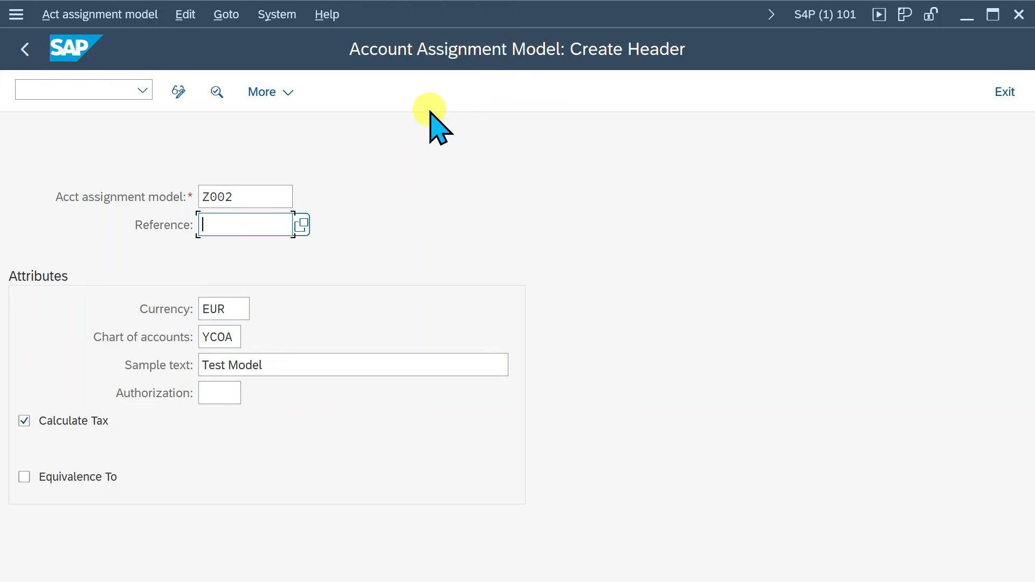
{"action": "left_click", "coordinate": [142, 48]}
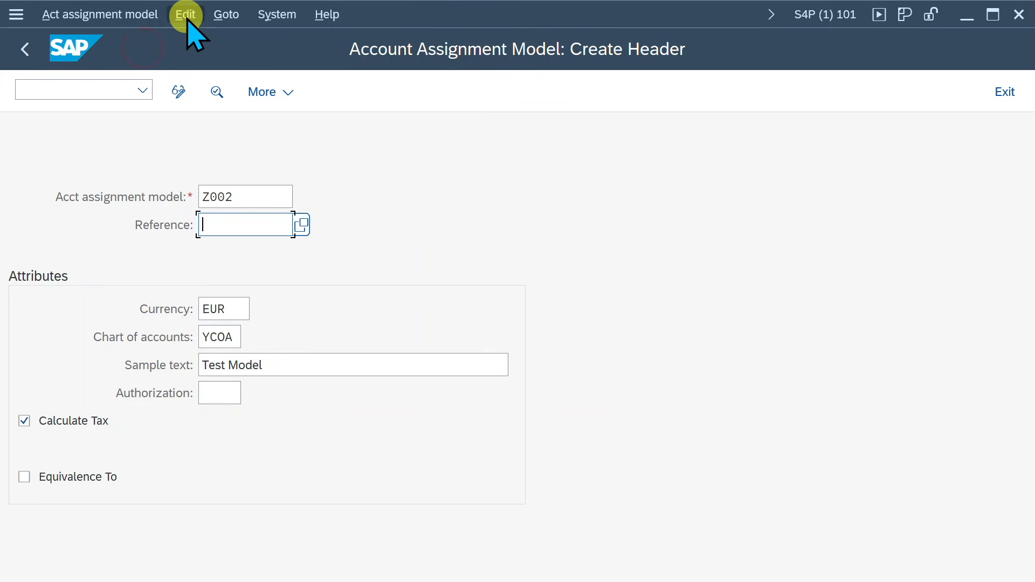
{"action": "left_click", "coordinate": [226, 16]}
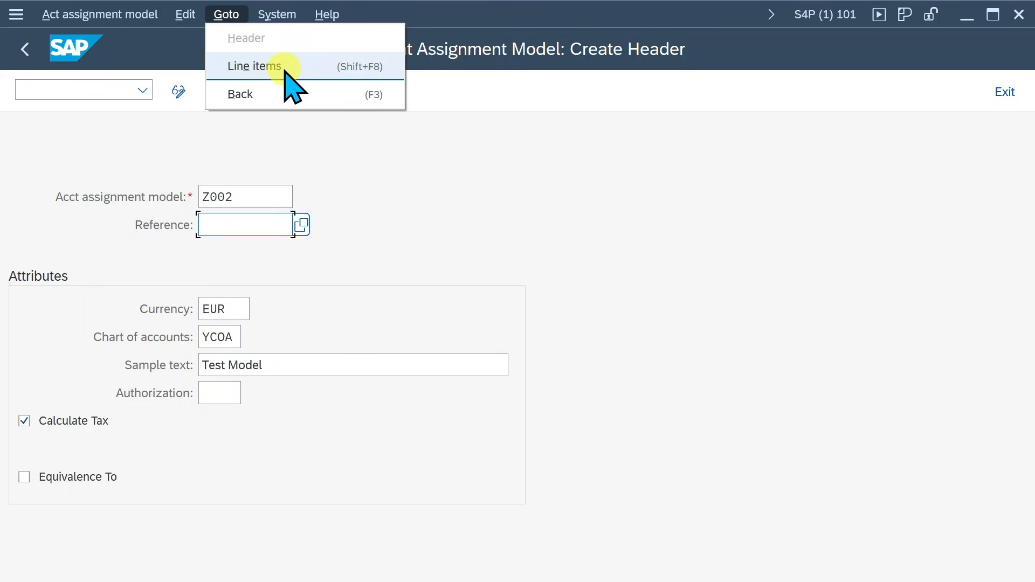
{"action": "left_click", "coordinate": [310, 72]}
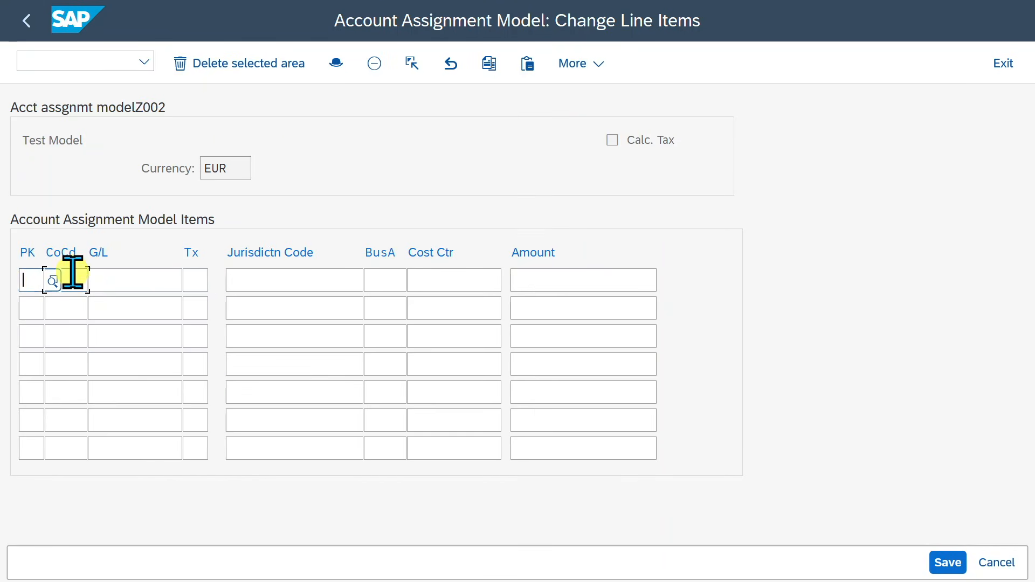
Enter the first line item with posting key 40, company code 1010, G/L account 11001000 and amount 100.
{"action": "left_click", "coordinate": [71, 273]}
{"action": "left_click", "coordinate": [39, 280]}
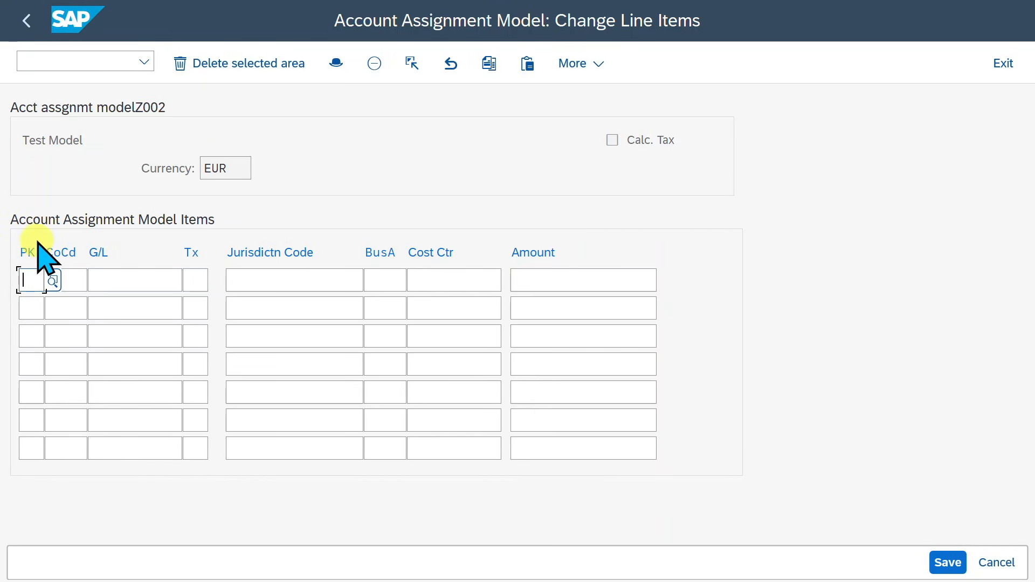
{"action": "type", "text": "40"}
{"action": "key", "text": "Tab"}
{"action": "type", "text": "1010"}
{"action": "key", "text": "Tab"}
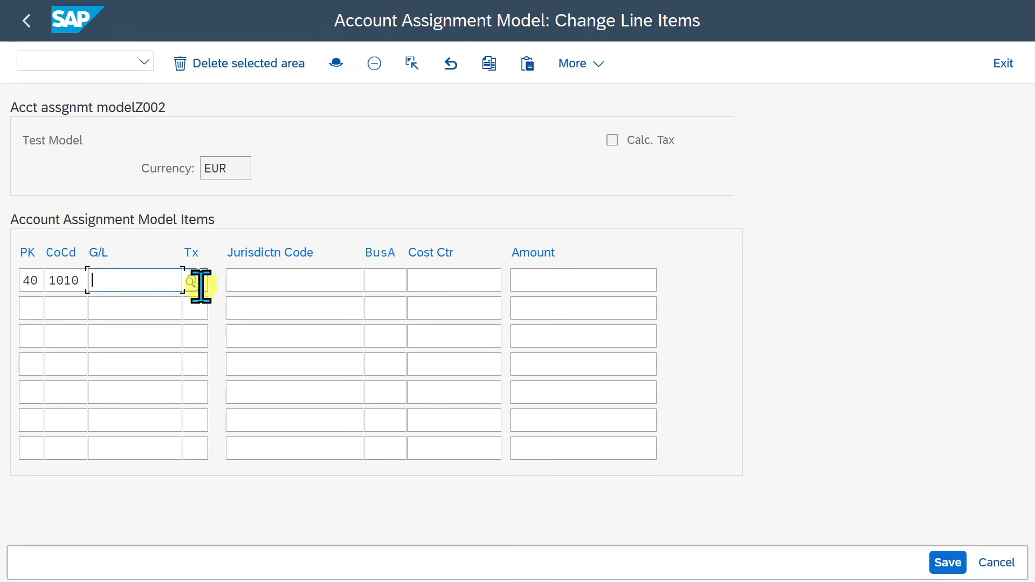
{"action": "type", "text": "11001000"}
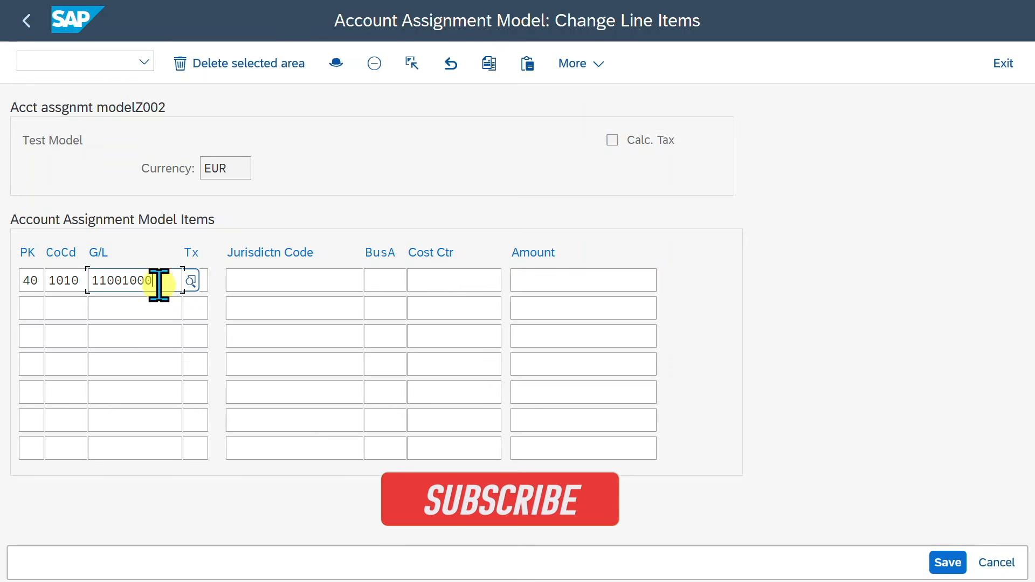
{"action": "left_click", "coordinate": [160, 281]}
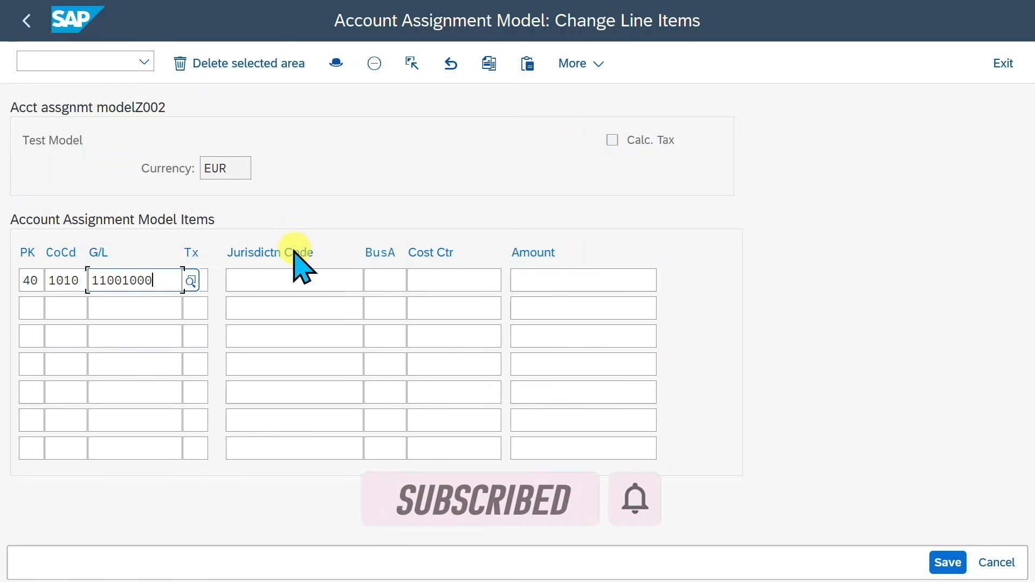
{"action": "left_click", "coordinate": [402, 284]}
{"action": "left_click", "coordinate": [443, 280]}
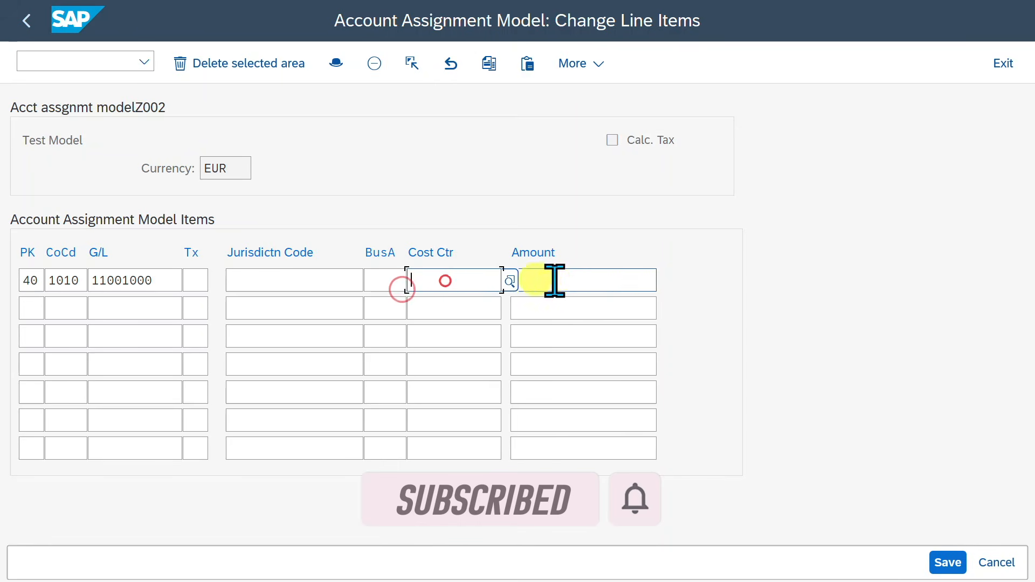
{"action": "left_click", "coordinate": [570, 281]}
{"action": "type", "text": "100"}
{"action": "key", "text": "Tab"}
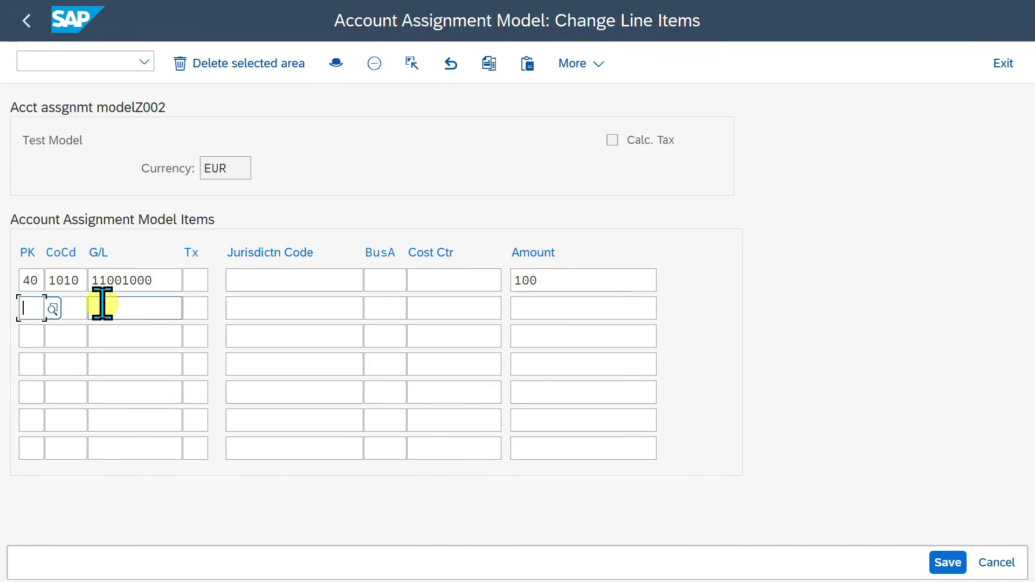
Enter the second line item with posting key 50, company code 1010, G/L account 10010000 and amount 100, and confirm the entries.
{"action": "type", "text": "50"}
{"action": "key", "text": "Tab"}
{"action": "type", "text": "1010"}
{"action": "key", "text": "Tab"}
{"action": "type", "text": "10010000"}
{"action": "left_click", "coordinate": [564, 306]}
{"action": "type", "text": "100"}
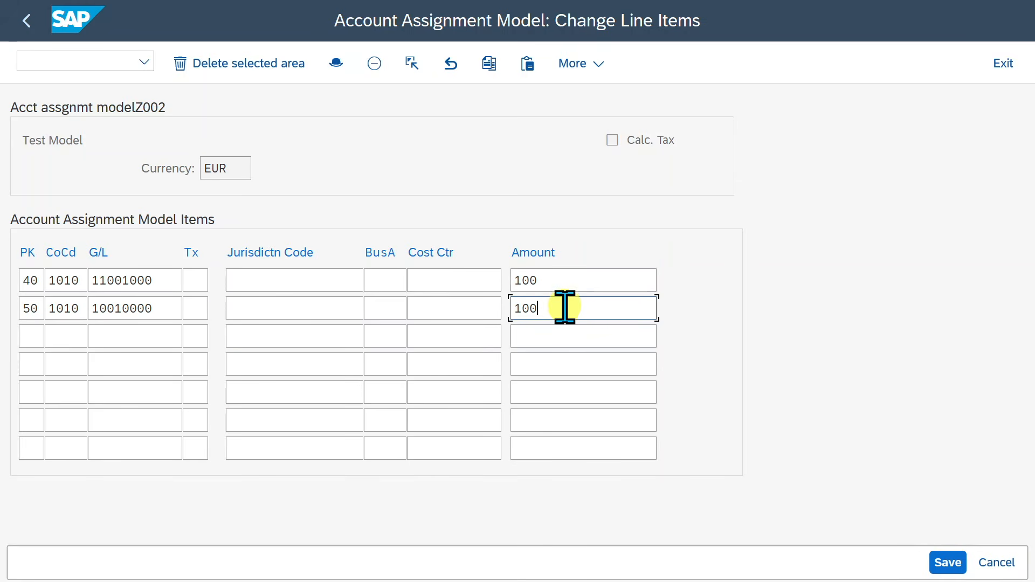
{"action": "left_click", "coordinate": [159, 305]}
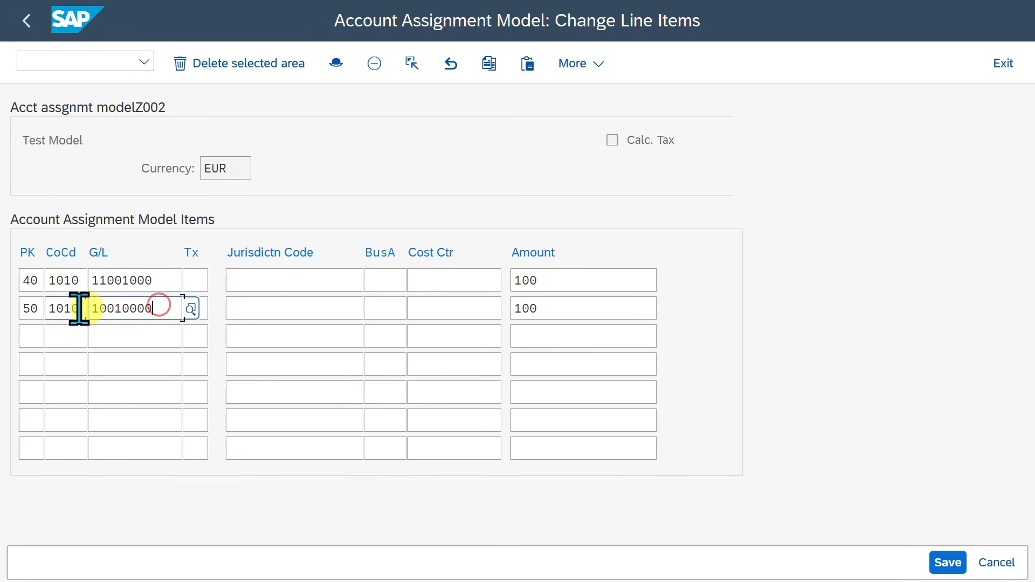
{"action": "left_click", "coordinate": [28, 310]}
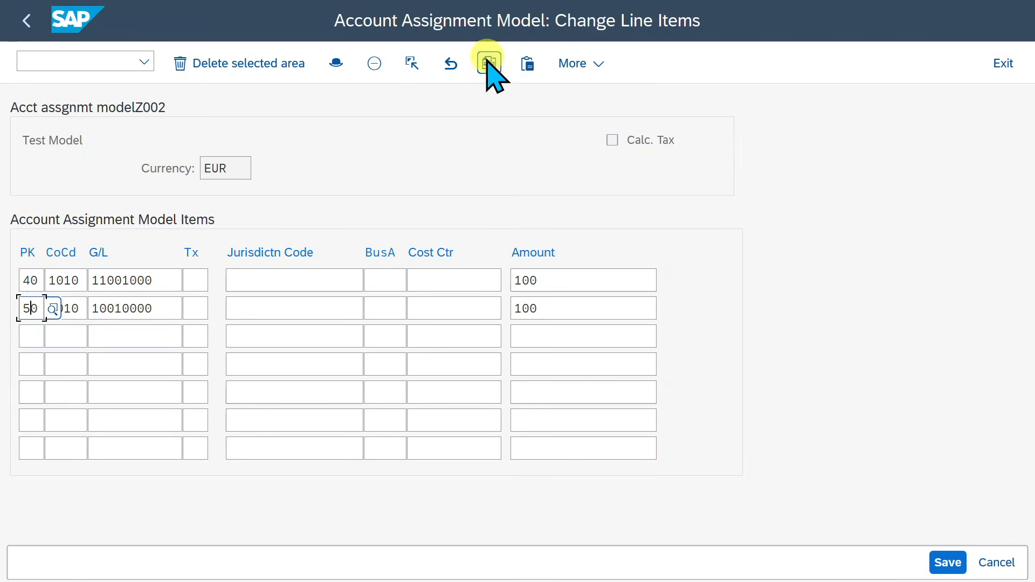
{"action": "left_click", "coordinate": [320, 312]}
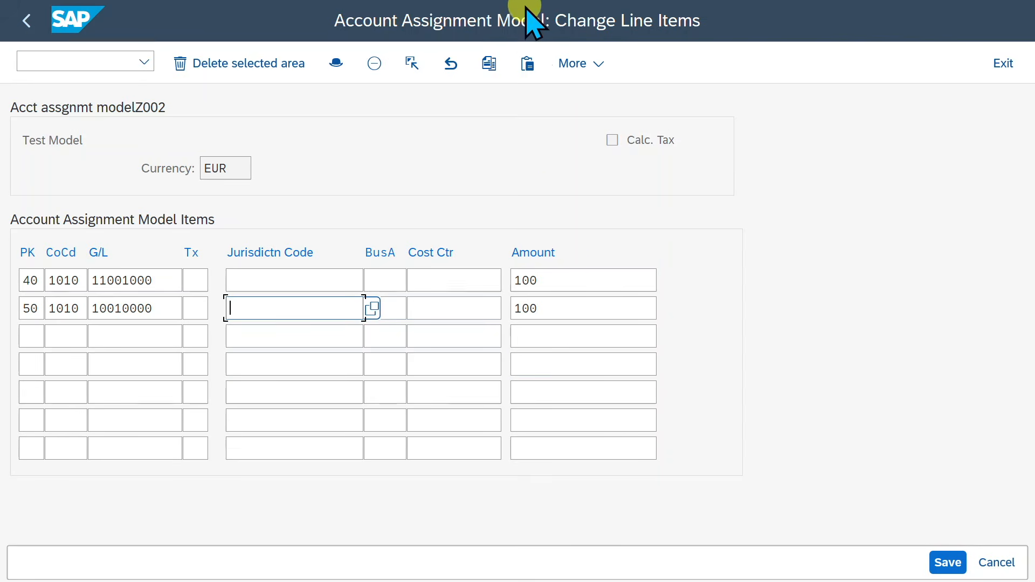
{"action": "key", "text": "Return"}
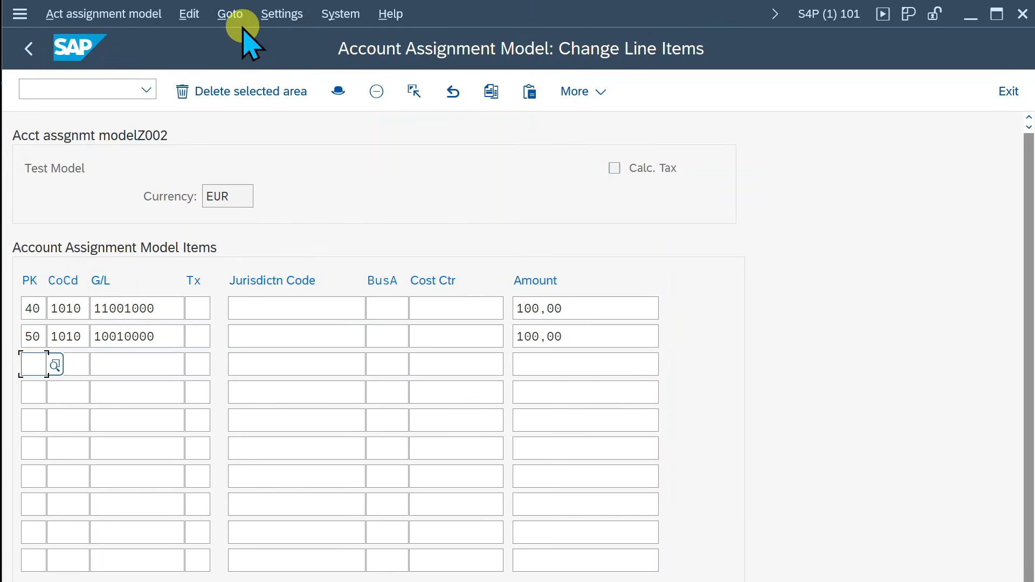
Switch the line item screen template to variant SAP02, Standard two lines.
{"action": "left_click", "coordinate": [277, 15]}
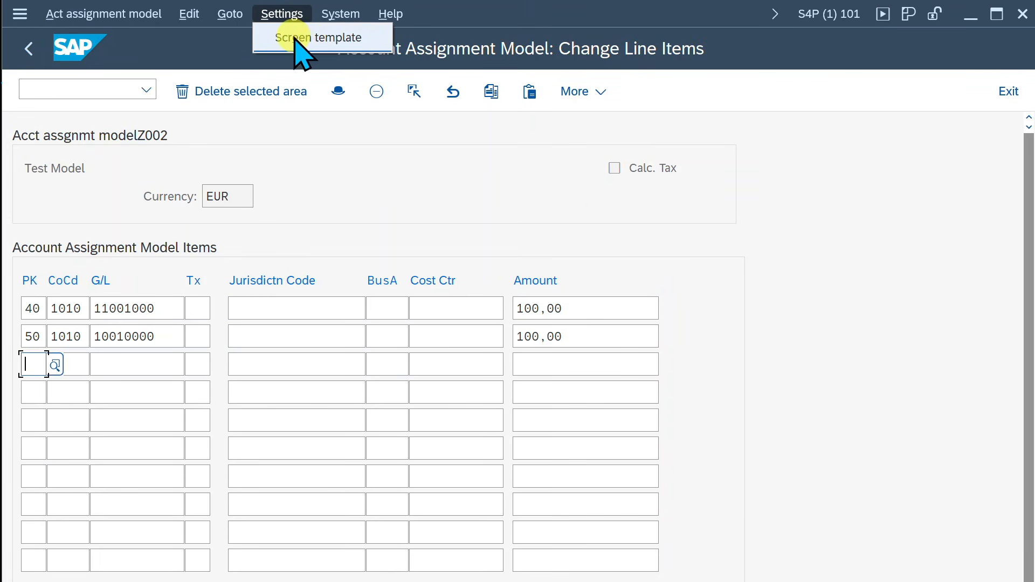
{"action": "left_click", "coordinate": [308, 38]}
{"action": "left_click_drag", "start_coordinate": [333, 162], "coordinate": [668, 145]}
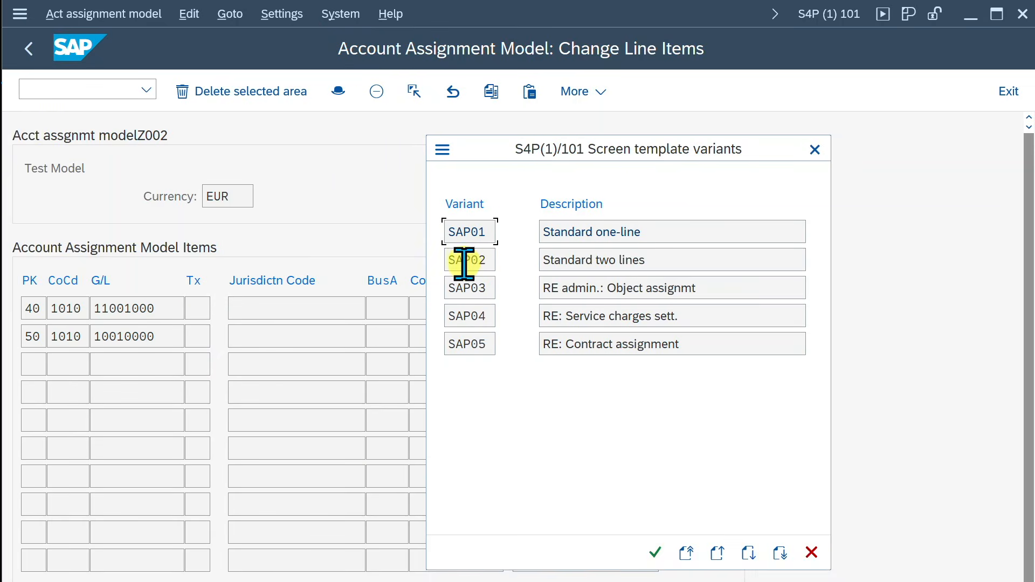
{"action": "double_click", "coordinate": [467, 263]}
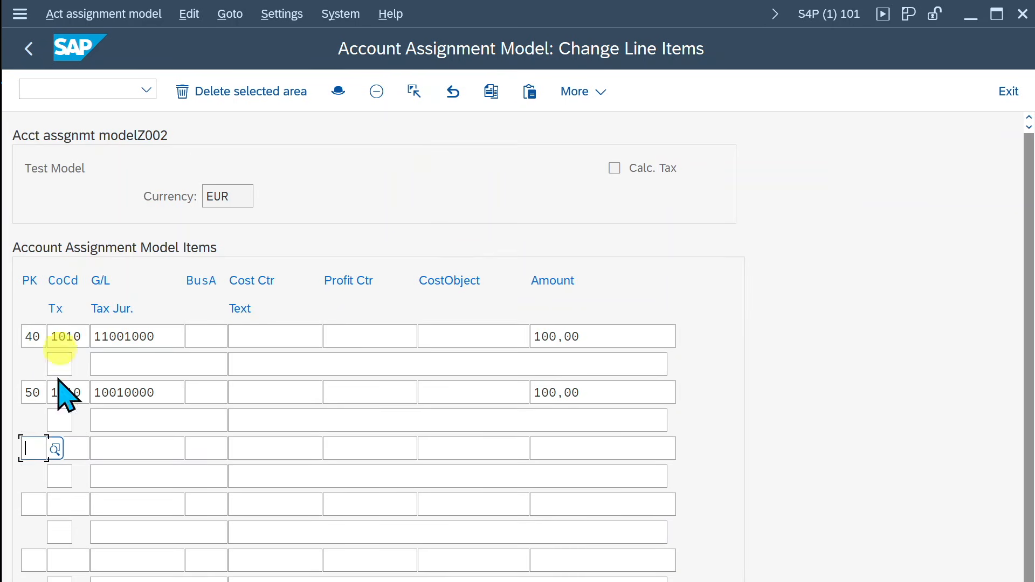
Set the line item screen template back to variant SAP01, Standard one-line.
{"action": "left_click", "coordinate": [282, 13]}
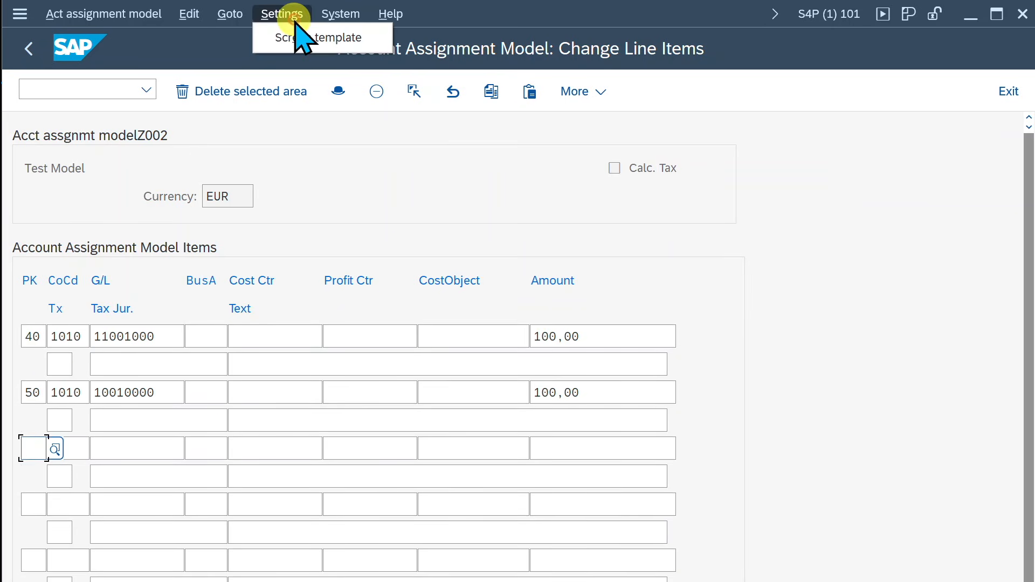
{"action": "left_click", "coordinate": [296, 33]}
{"action": "double_click", "coordinate": [145, 247]}
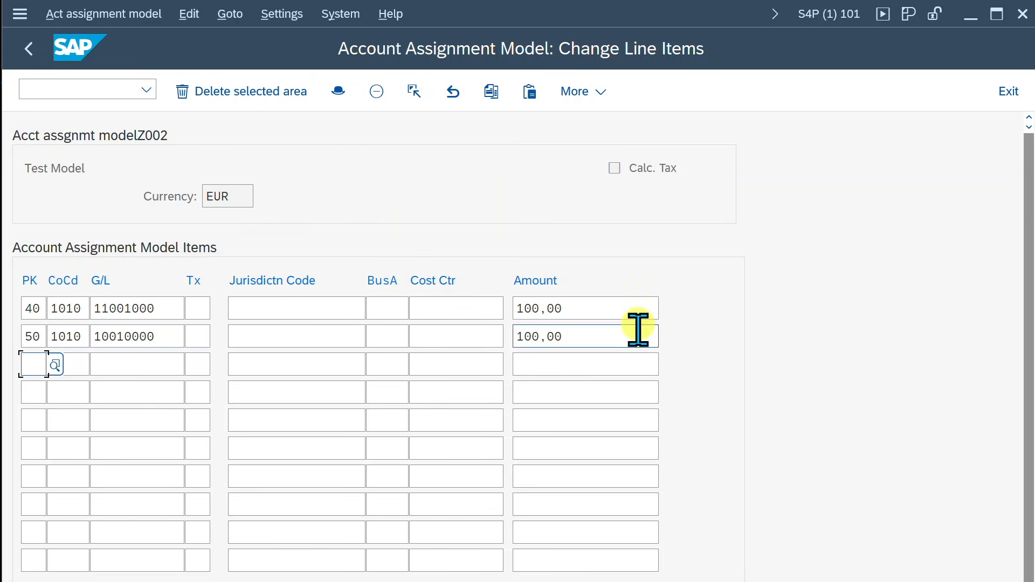
Open transaction O7E6 in a new session and look at the available screen variants, including SAP01.
{"action": "left_click", "coordinate": [79, 92]}
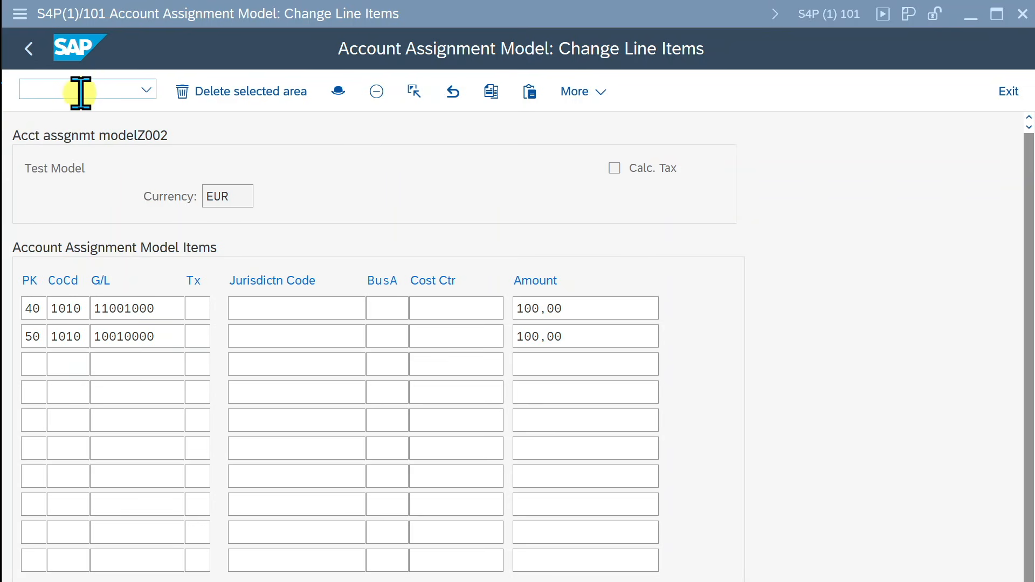
{"action": "type", "text": "/o"}
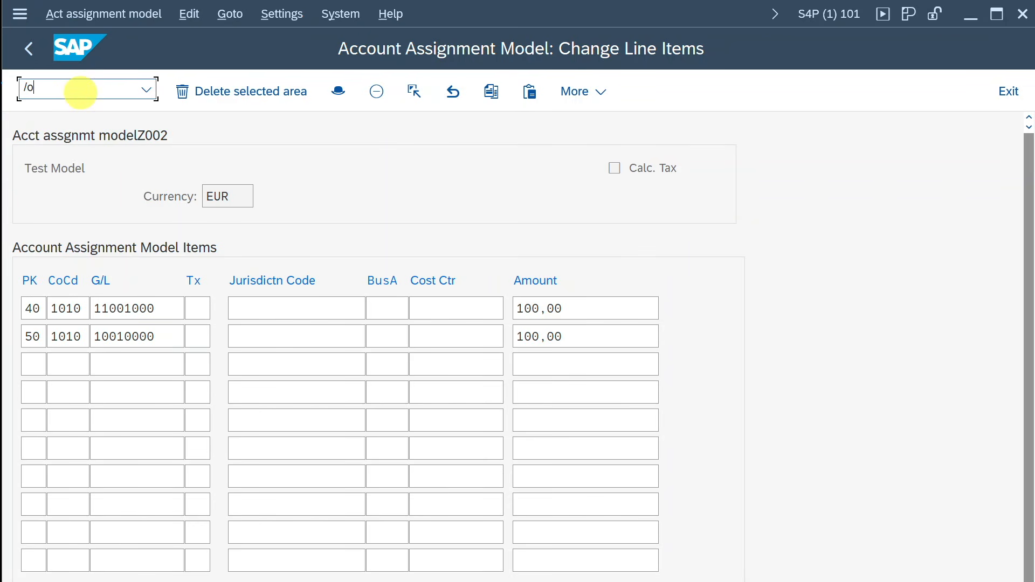
{"action": "type", "text": "o7e6"}
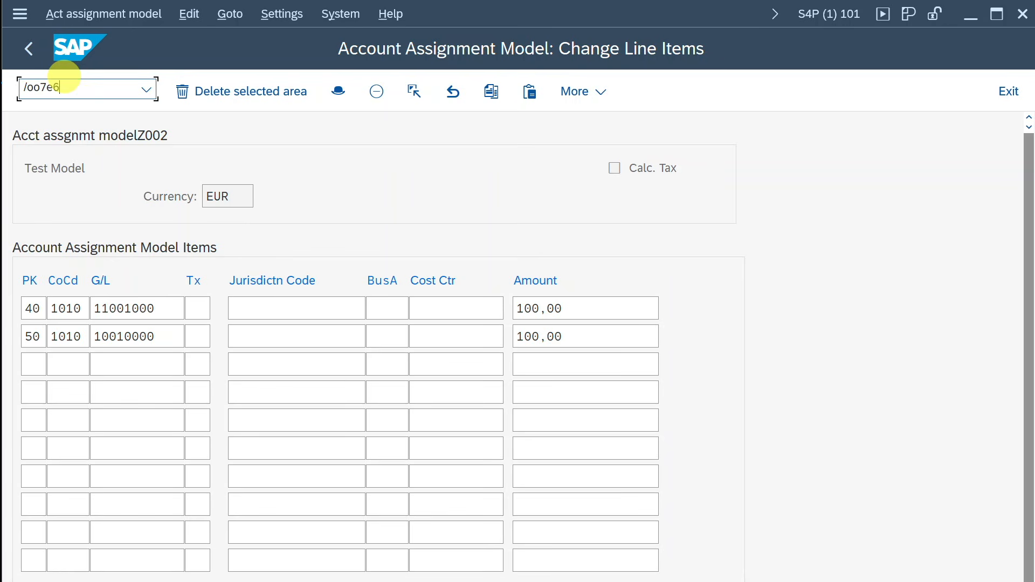
{"action": "key", "text": "Return"}
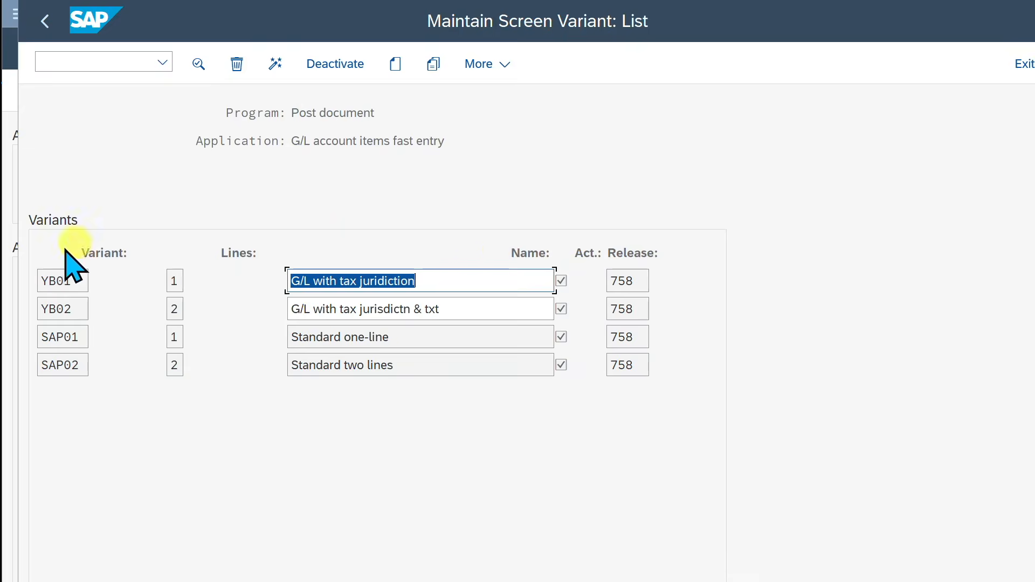
{"action": "left_click", "coordinate": [65, 337]}
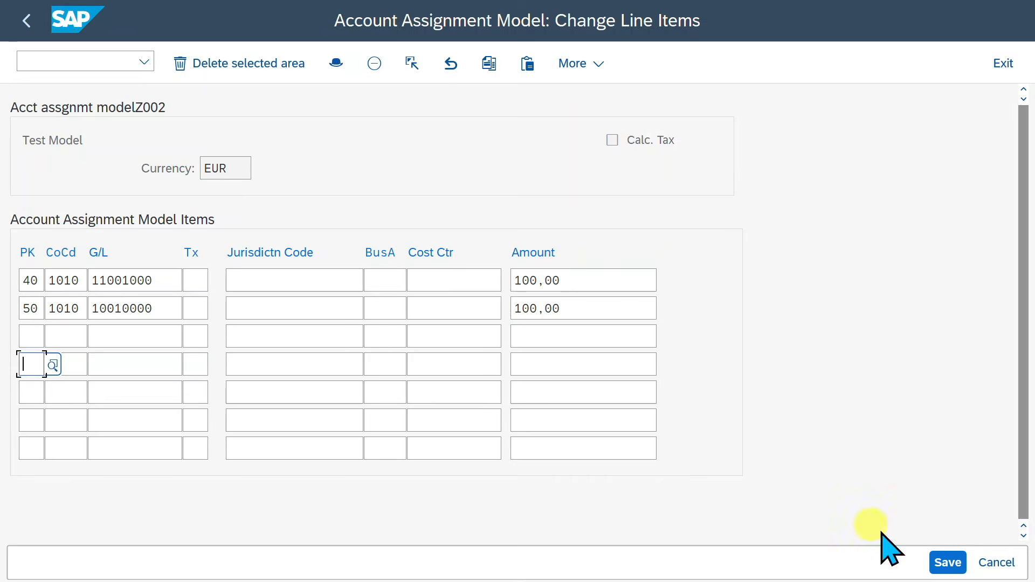
Save the account assignment model and open transaction FB01 for posting a document.
{"action": "left_click", "coordinate": [947, 562]}
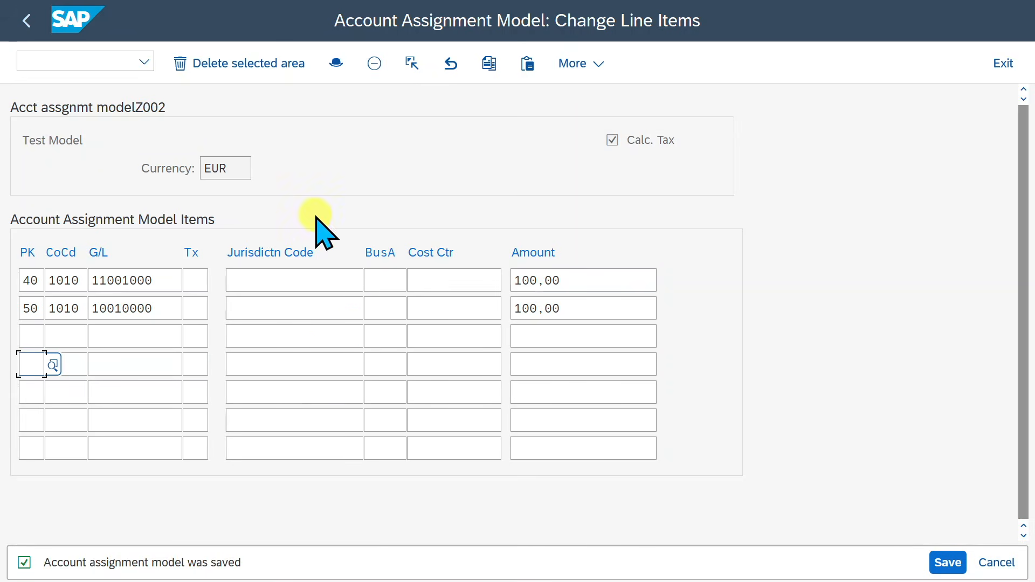
{"action": "left_click", "coordinate": [115, 61]}
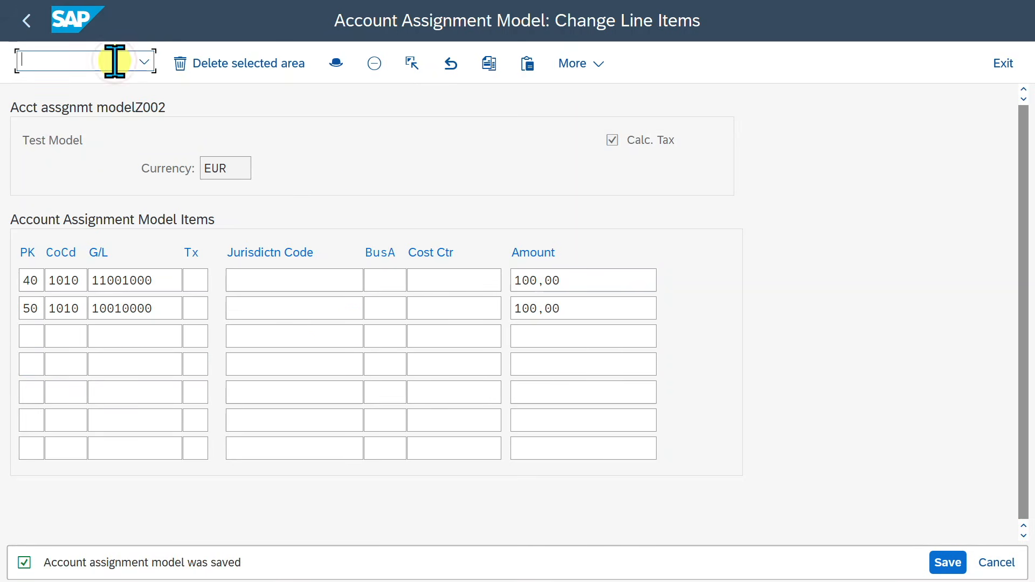
{"action": "type", "text": "/nfb01"}
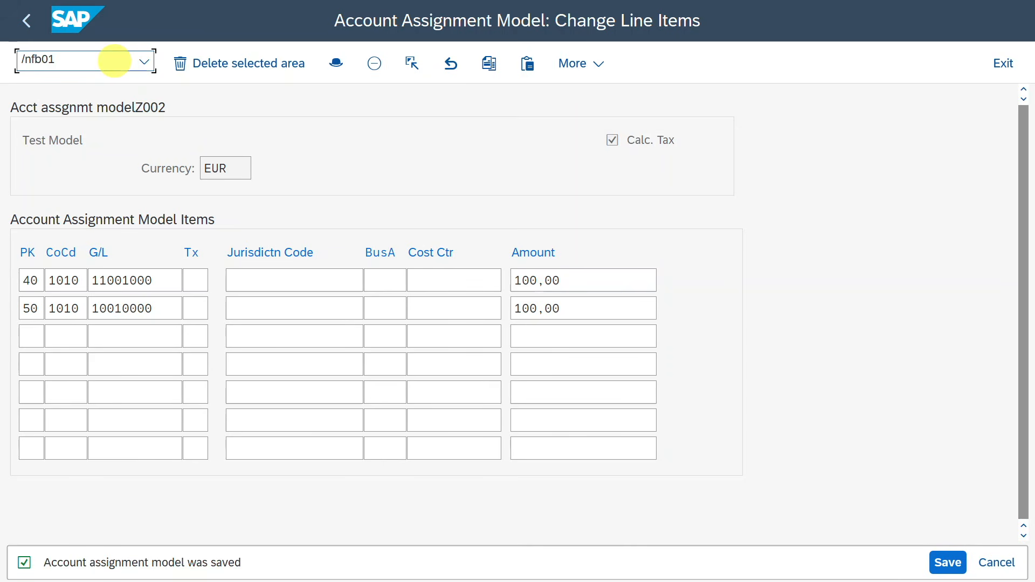
{"action": "key", "text": "Return"}
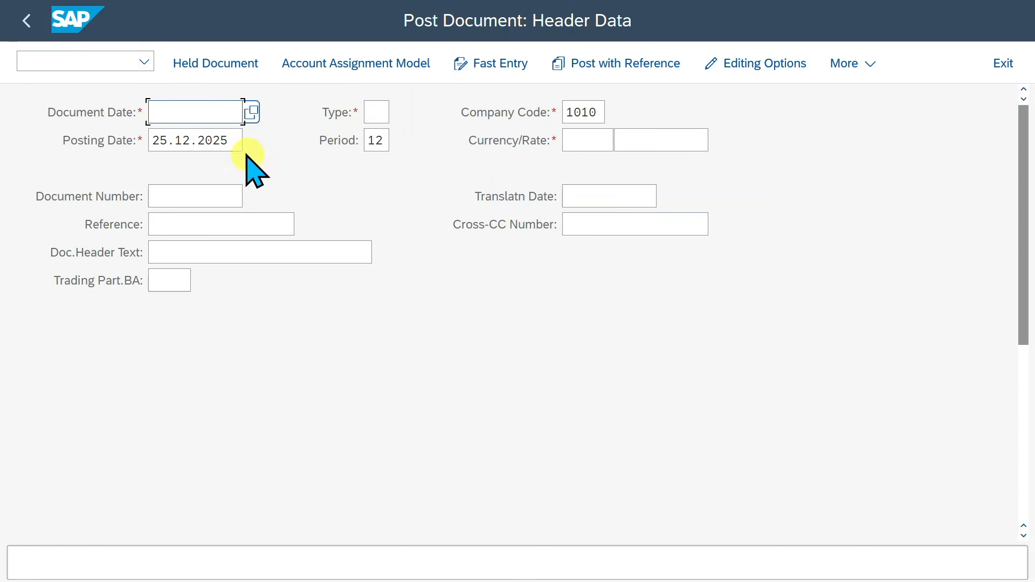
Fill in the document header with document date 25.12.2025, document type SA and currency EUR.
{"action": "left_click_drag", "start_coordinate": [234, 139], "coordinate": [143, 131]}
{"action": "key", "text": "ctrl+c"}
{"action": "left_click", "coordinate": [201, 107]}
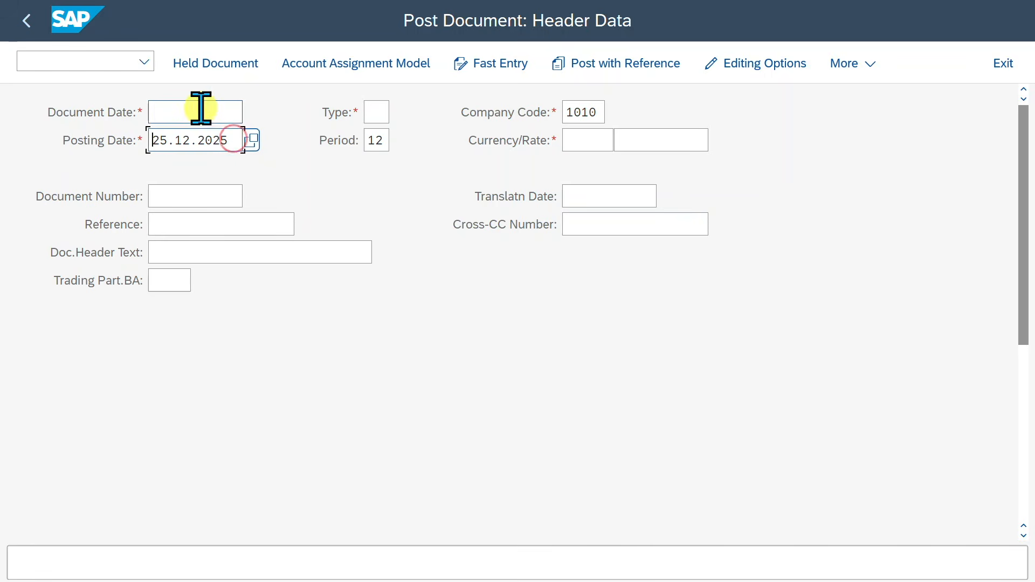
{"action": "key", "text": "ctrl+v"}
{"action": "left_click", "coordinate": [369, 107]}
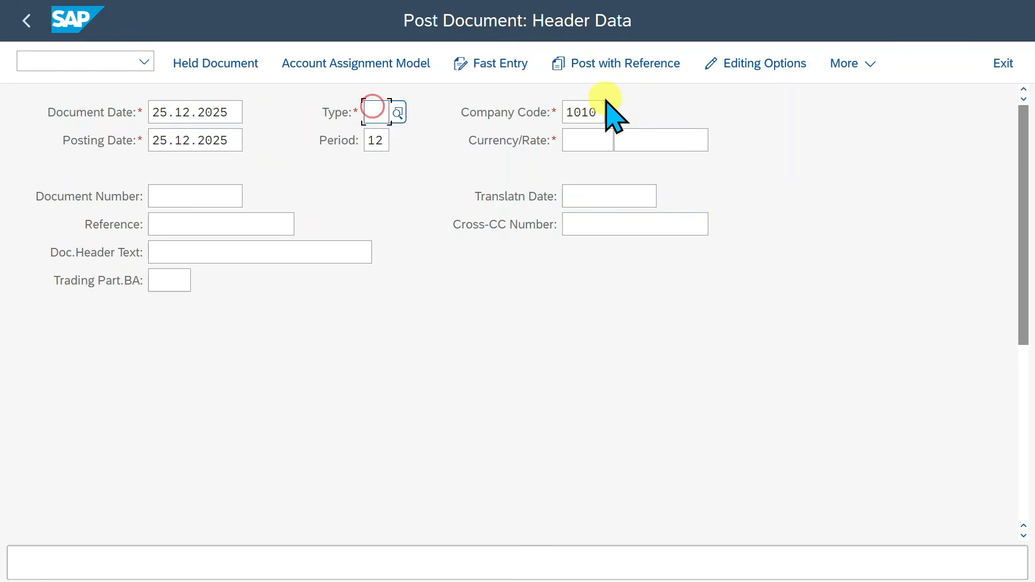
{"action": "type", "text": "SA"}
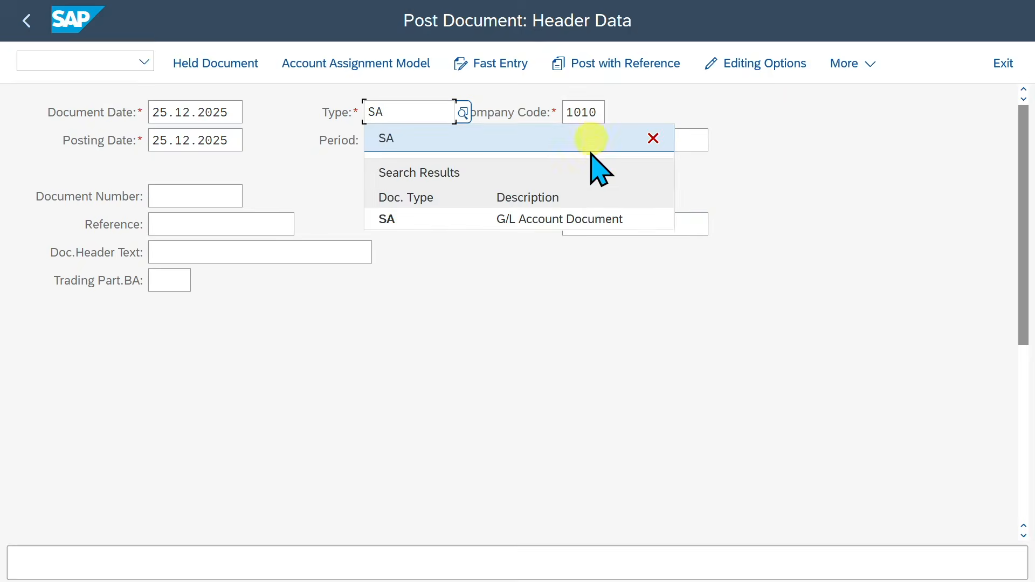
{"action": "left_click", "coordinate": [582, 219]}
{"action": "left_click", "coordinate": [584, 140]}
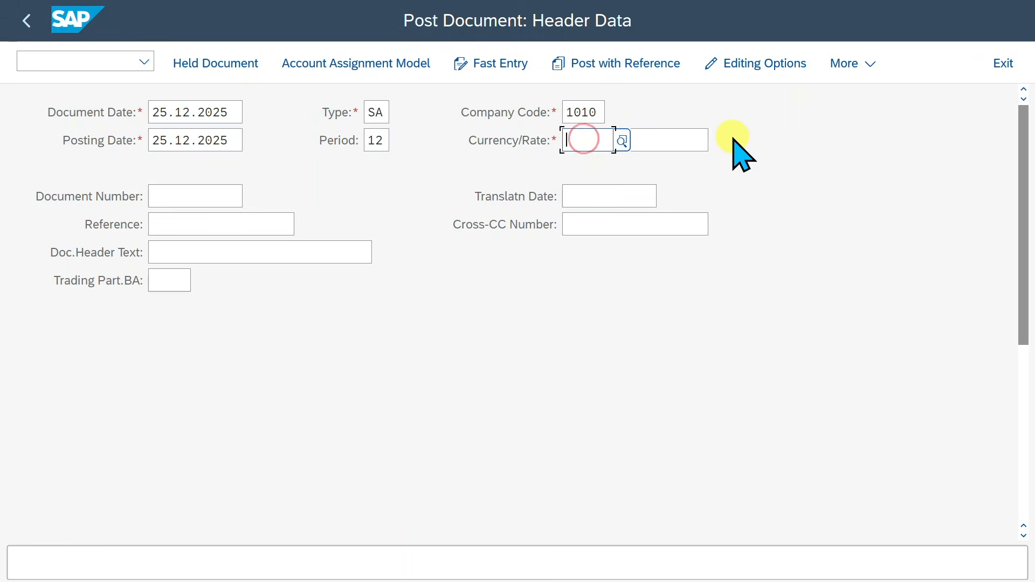
{"action": "type", "text": "EUR"}
{"action": "left_click", "coordinate": [666, 246]}
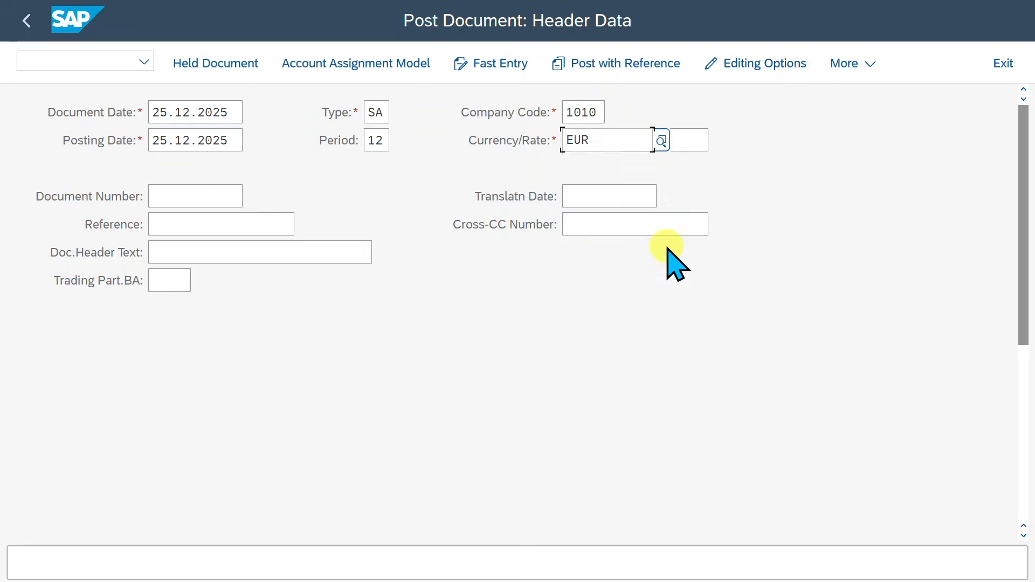
Load account assignment model Z002 into the document.
{"action": "left_click", "coordinate": [403, 76]}
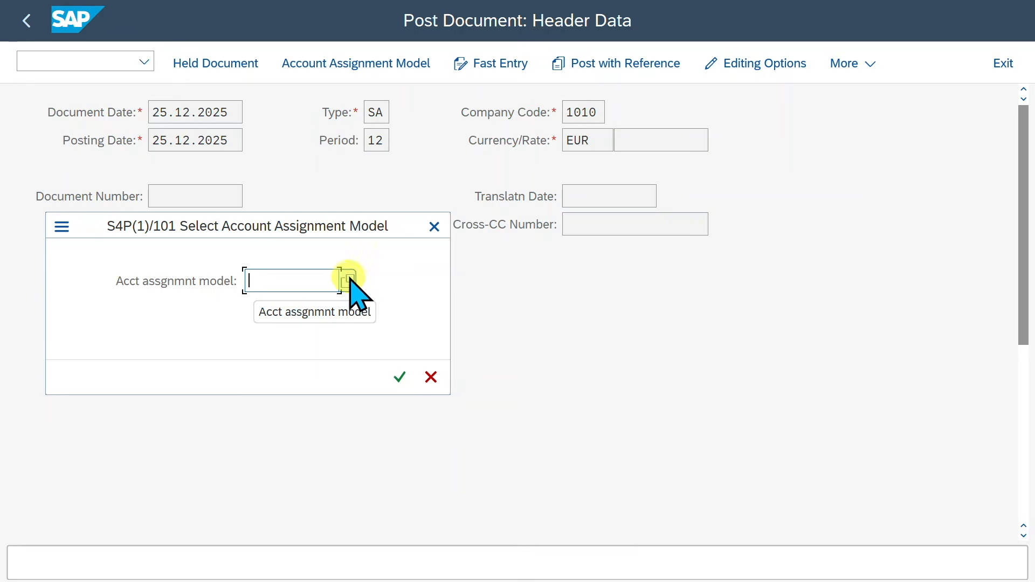
{"action": "left_click", "coordinate": [348, 280]}
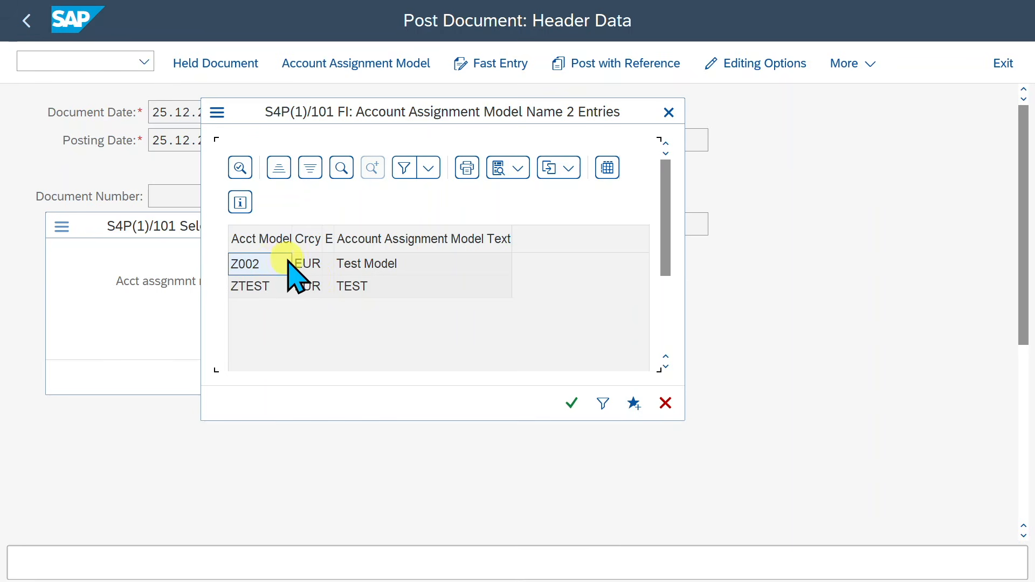
{"action": "double_click", "coordinate": [277, 270]}
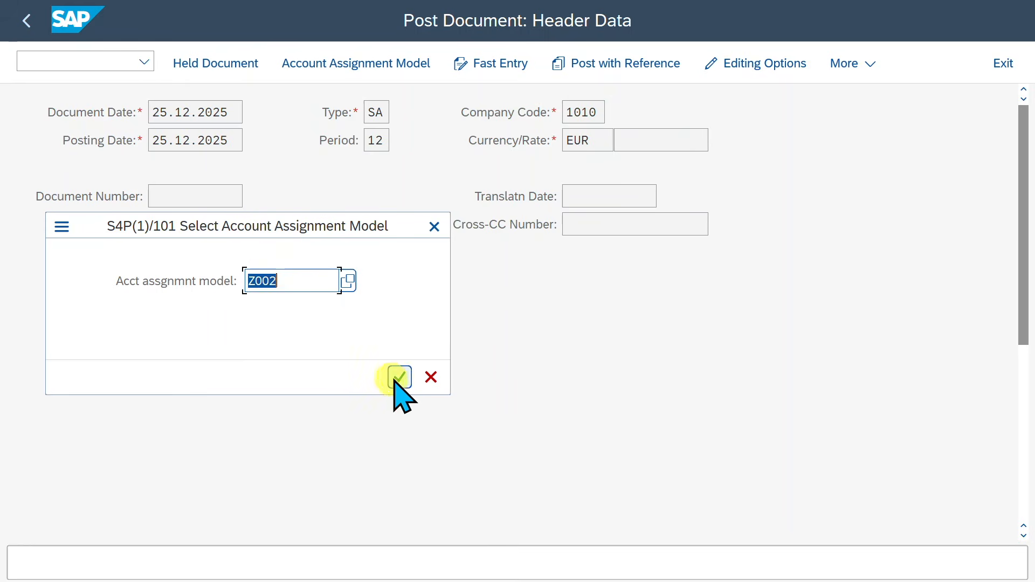
{"action": "left_click", "coordinate": [398, 378]}
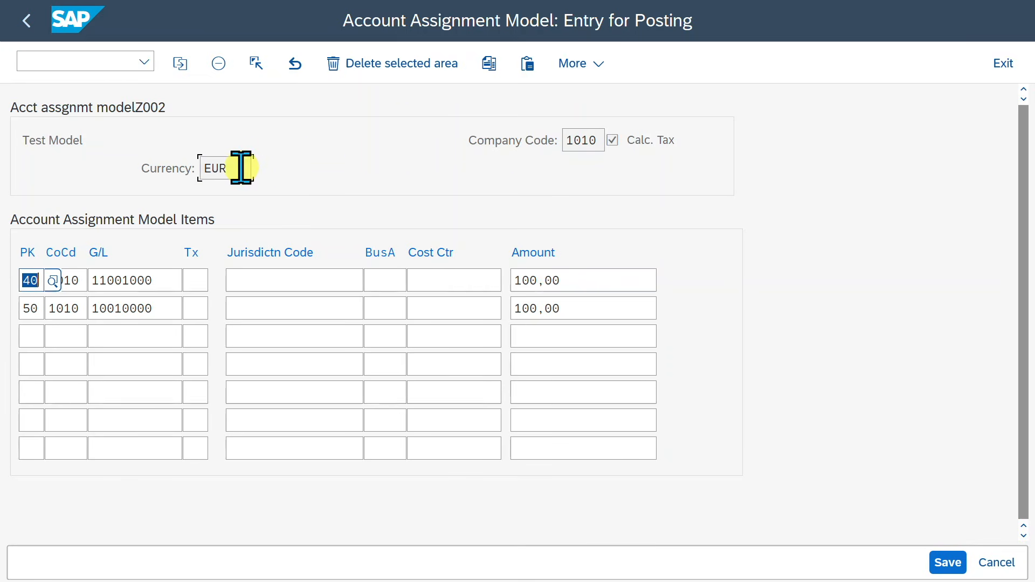
Review the loaded model's currency, company code, tax calculation setting and the G/L accounts of both line items.
{"action": "left_click_drag", "start_coordinate": [242, 168], "coordinate": [182, 171]}
{"action": "left_click", "coordinate": [569, 133]}
{"action": "left_click", "coordinate": [649, 134]}
{"action": "left_click", "coordinate": [639, 146]}
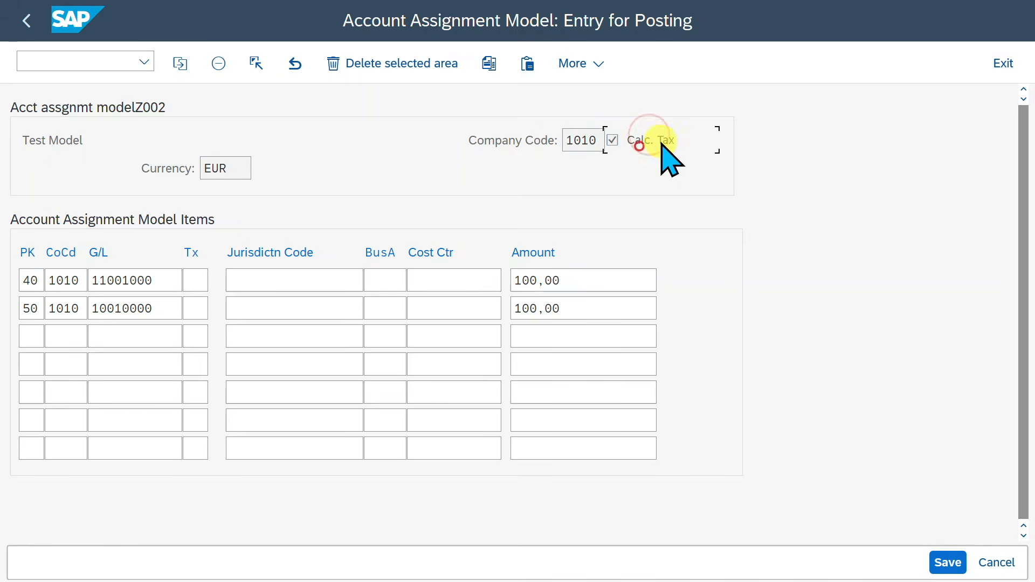
{"action": "key", "text": "shift+Tab"}
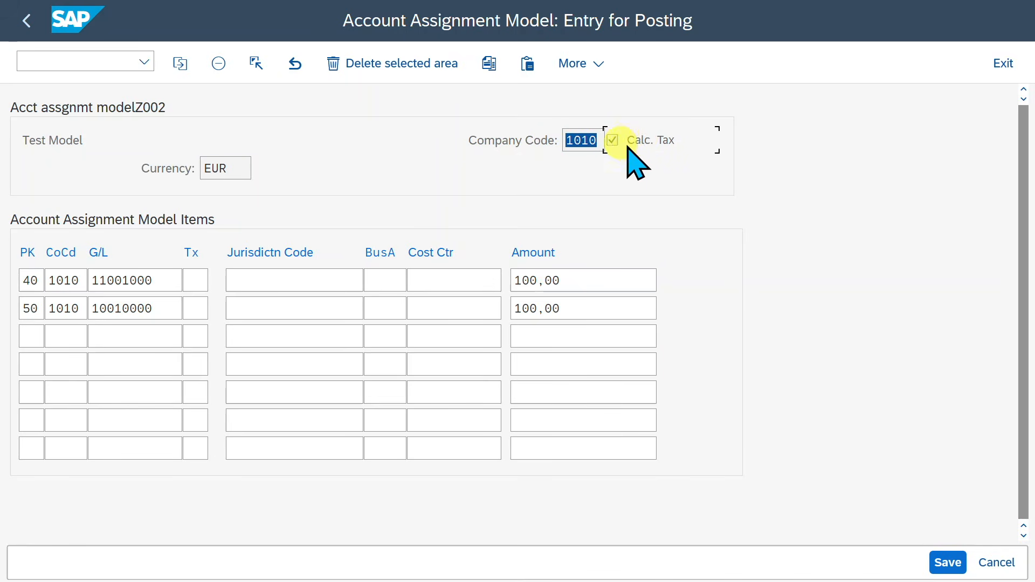
{"action": "left_click", "coordinate": [32, 282]}
{"action": "left_click", "coordinate": [157, 282]}
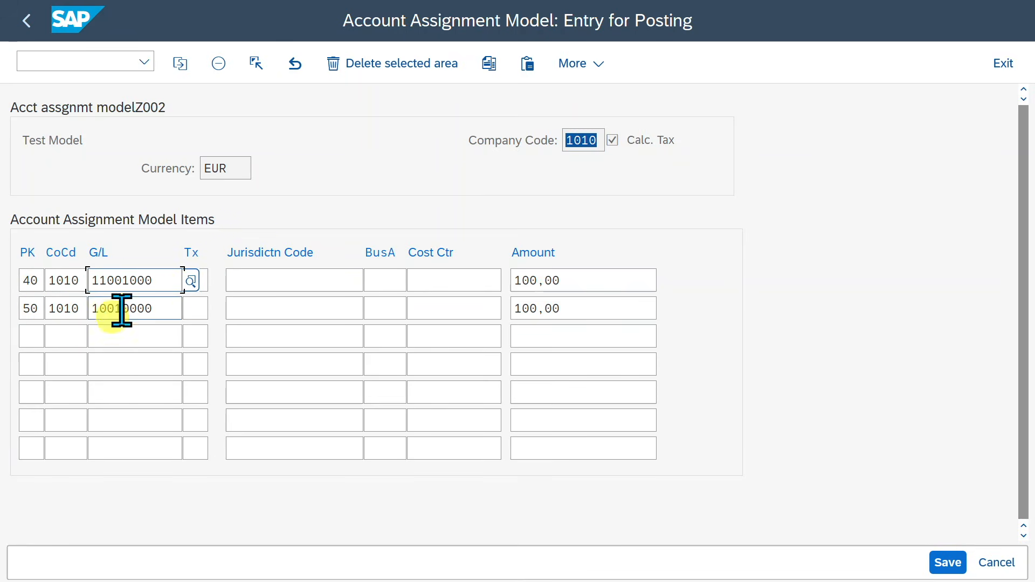
{"action": "double_click", "coordinate": [162, 279]}
{"action": "double_click", "coordinate": [162, 308]}
{"action": "left_click", "coordinate": [291, 277]}
{"action": "left_click", "coordinate": [337, 191]}
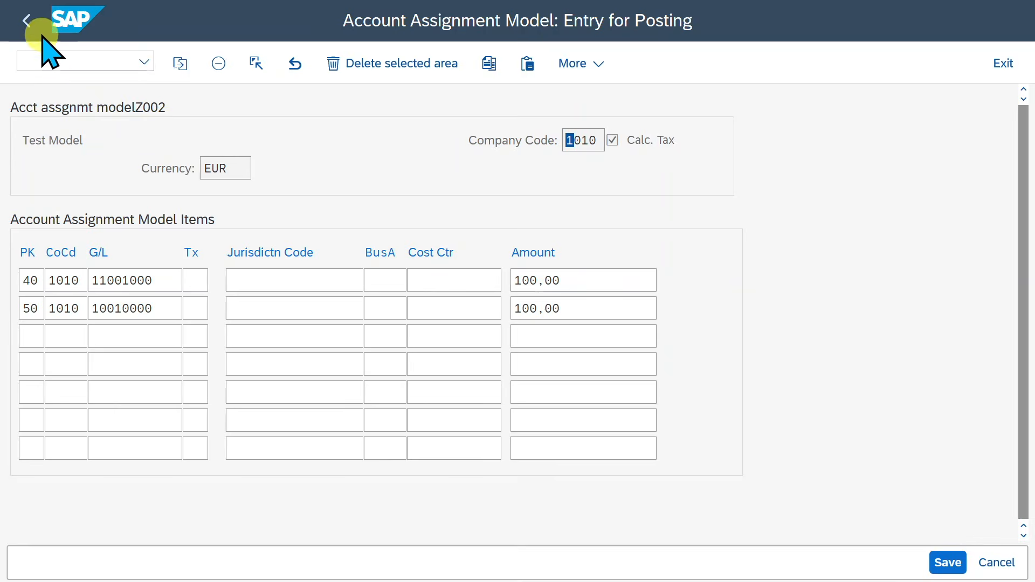
Go back to the document overview, check the reference and header text fields, and open the first line item's details.
{"action": "left_click", "coordinate": [31, 22]}
{"action": "left_click", "coordinate": [183, 196]}
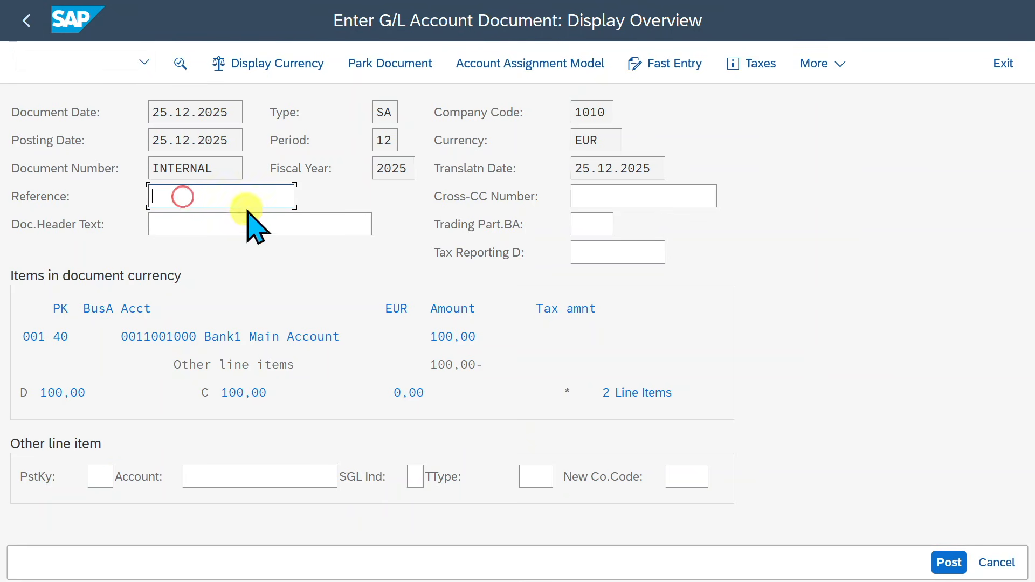
{"action": "left_click", "coordinate": [249, 227]}
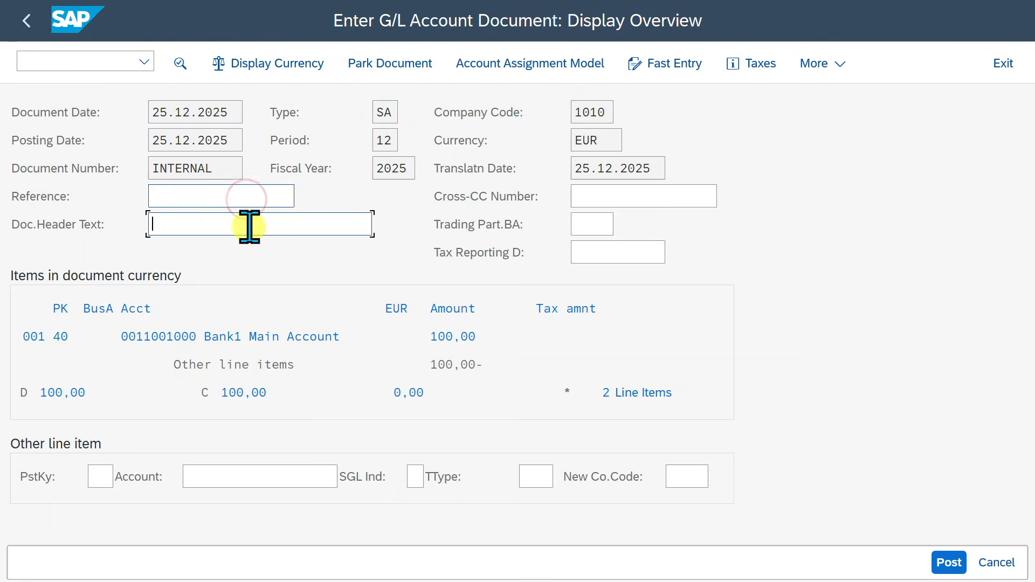
{"action": "left_click", "coordinate": [203, 199]}
{"action": "left_click", "coordinate": [239, 231]}
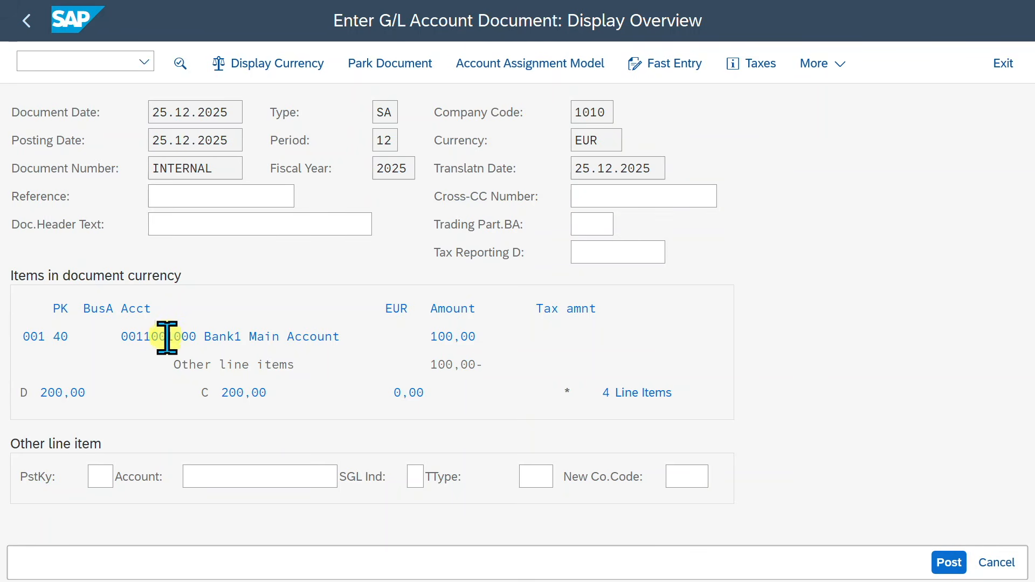
{"action": "double_click", "coordinate": [172, 335]}
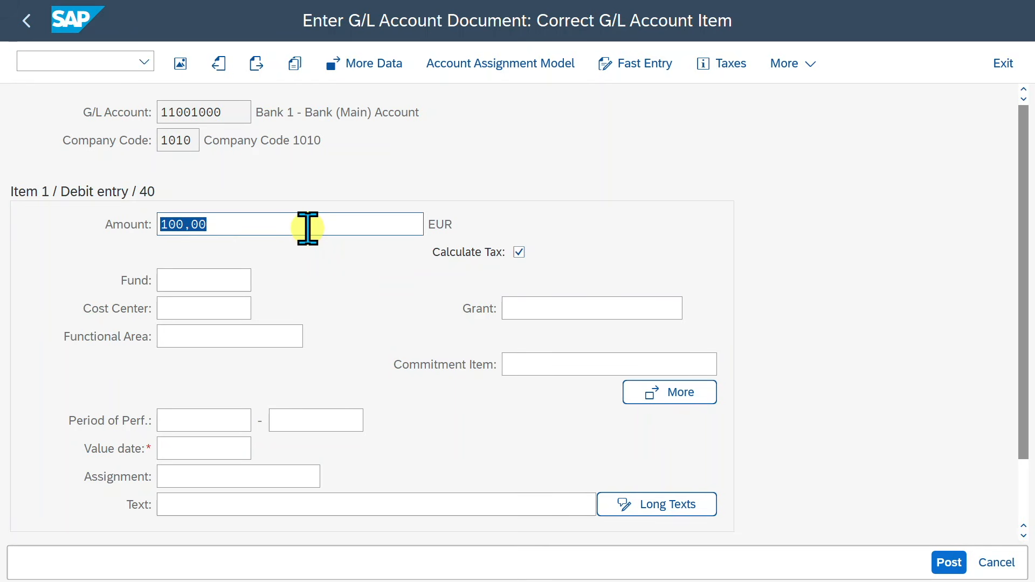
Leave the posting without saving and open transaction F-01, Sample Document, from the Reference Documents folder.
{"action": "left_click", "coordinate": [78, 55]}
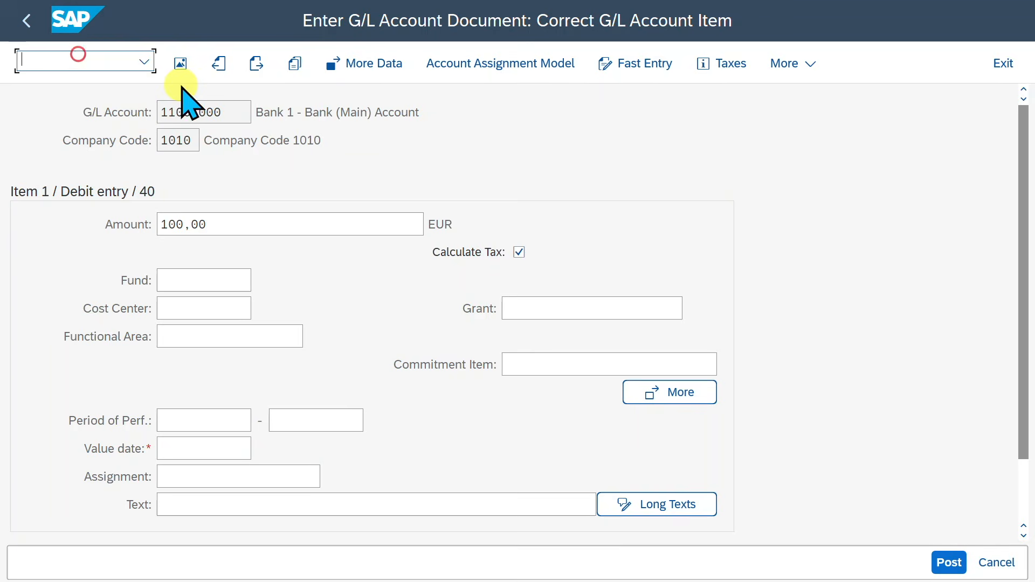
{"action": "type", "text": "/n"}
{"action": "key", "text": "Return"}
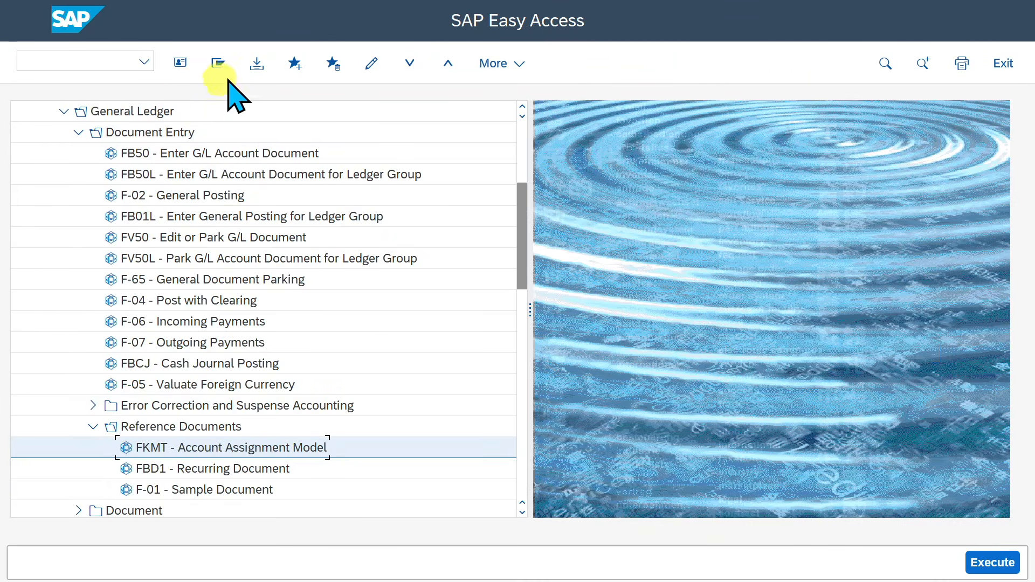
{"action": "scroll", "coordinate": [255, 324], "scroll_direction": "up", "scroll_amount": 1}
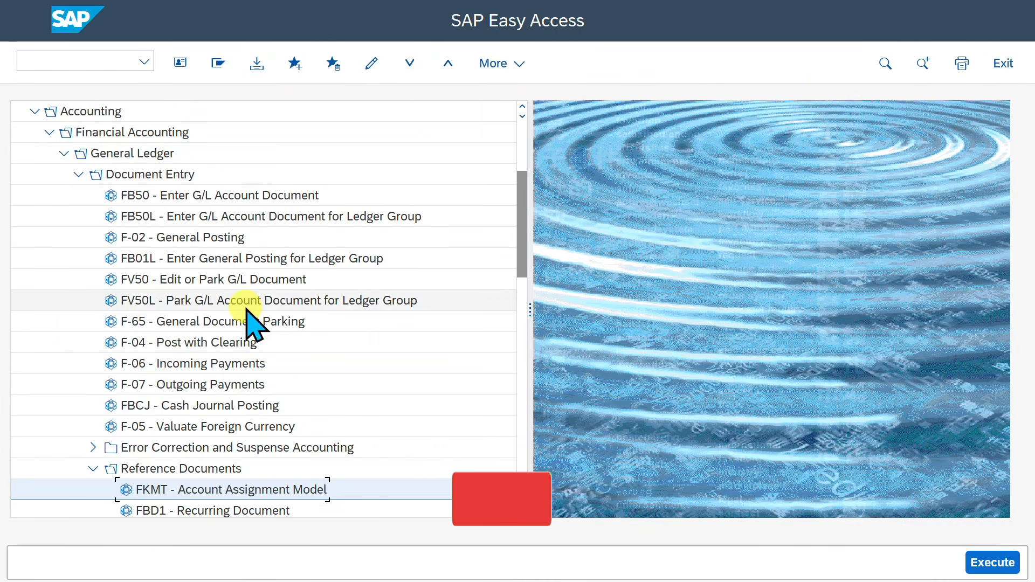
{"action": "left_click", "coordinate": [79, 174]}
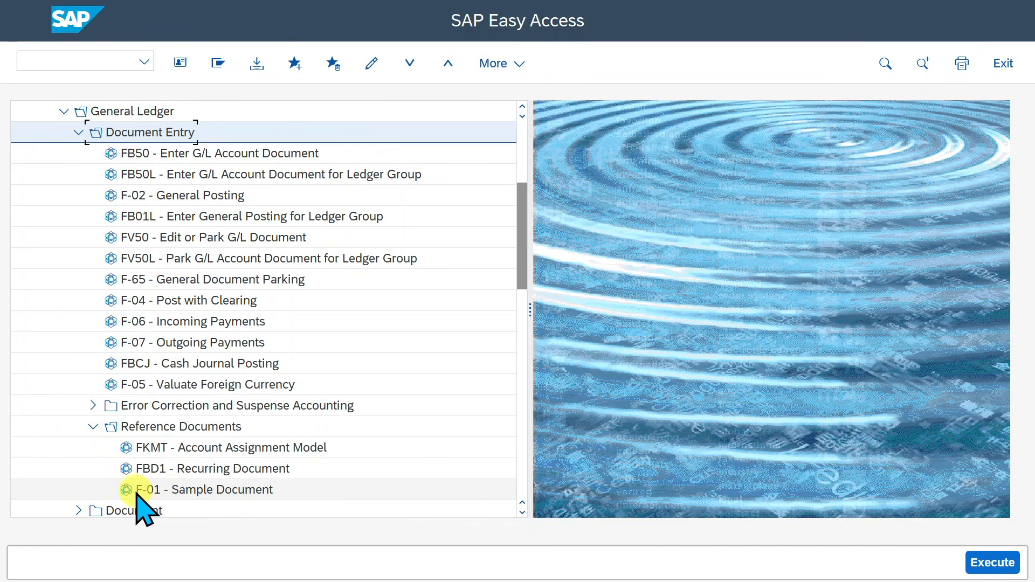
{"action": "double_click", "coordinate": [196, 490]}
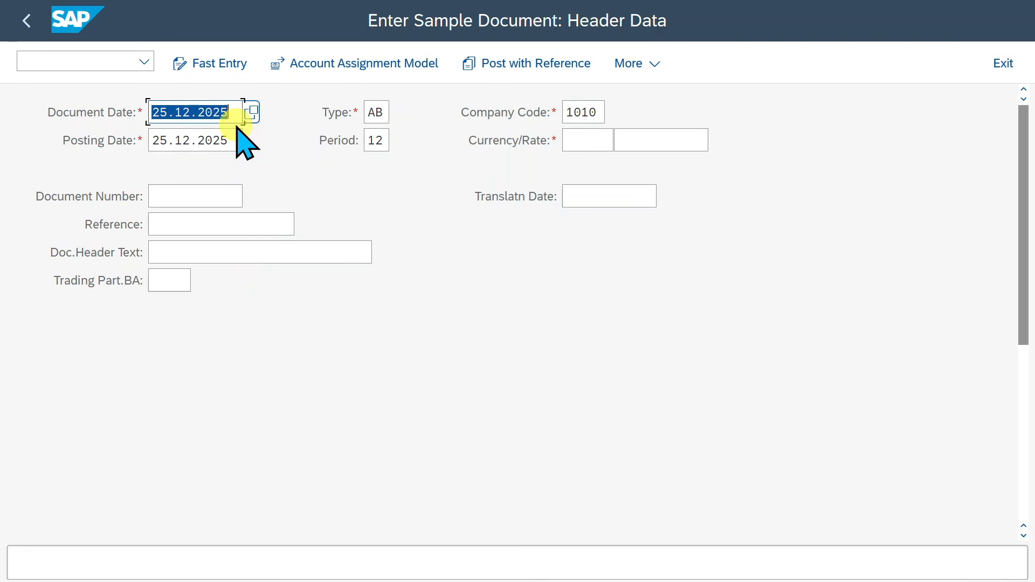
Set the sample document's type to SA and its currency to EUR.
{"action": "left_click", "coordinate": [376, 114]}
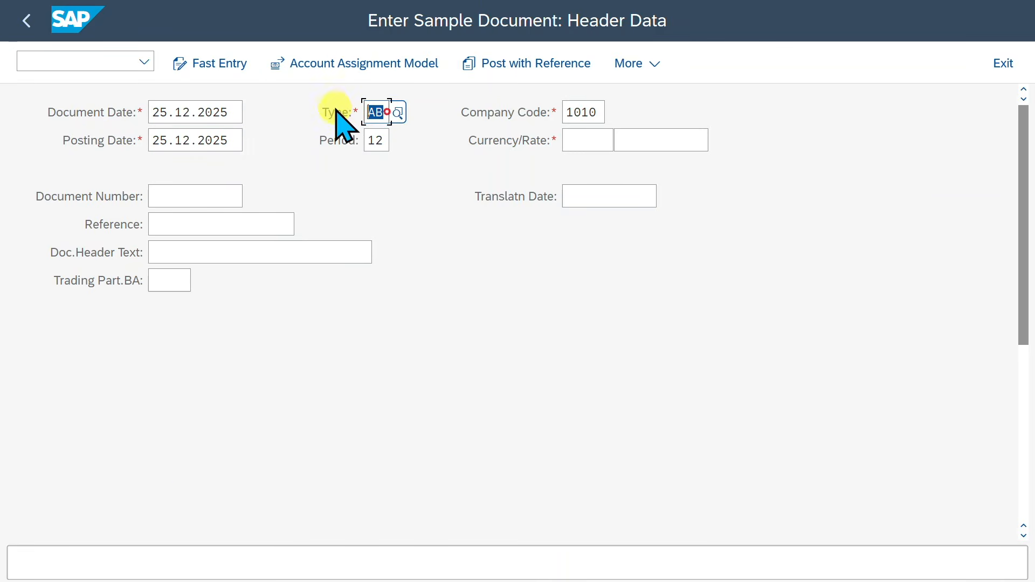
{"action": "type", "text": "SA"}
{"action": "key", "text": "Tab"}
{"action": "key", "text": "Tab"}
{"action": "key", "text": "Tab"}
{"action": "key", "text": "Tab"}
{"action": "type", "text": "EUR"}
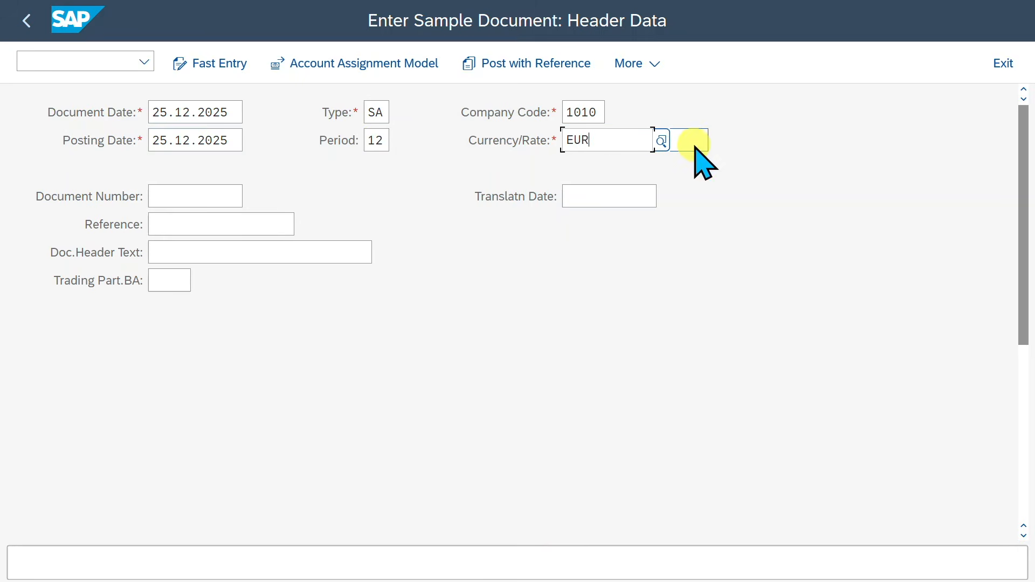
{"action": "left_click", "coordinate": [649, 248]}
Enter posting key 40 and account 11001000 for the sample document's first line item.
{"action": "scroll", "coordinate": [482, 377], "scroll_direction": "down", "scroll_amount": 10}
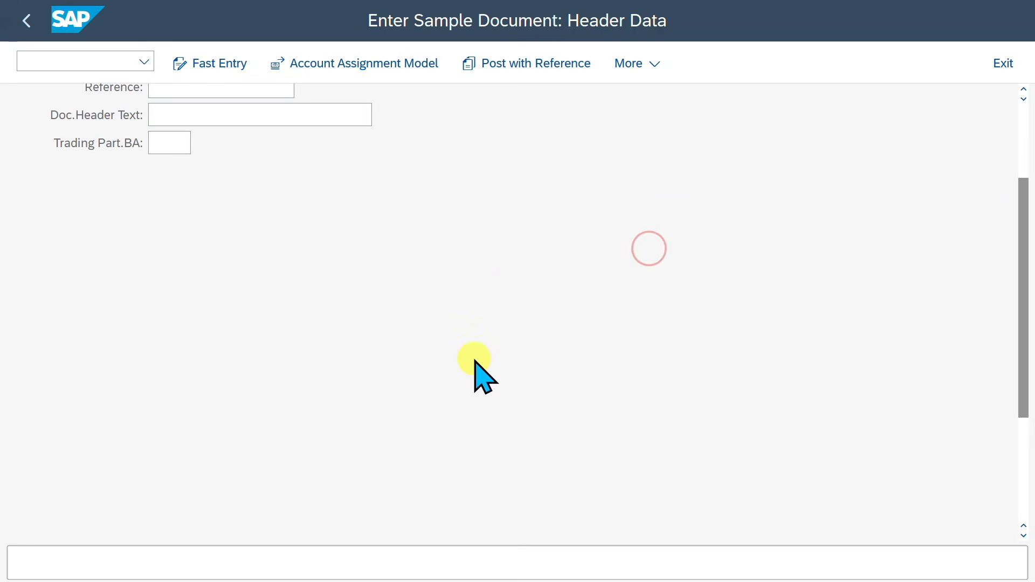
{"action": "left_click", "coordinate": [110, 518]}
{"action": "type", "text": "40"}
{"action": "key", "text": "Tab"}
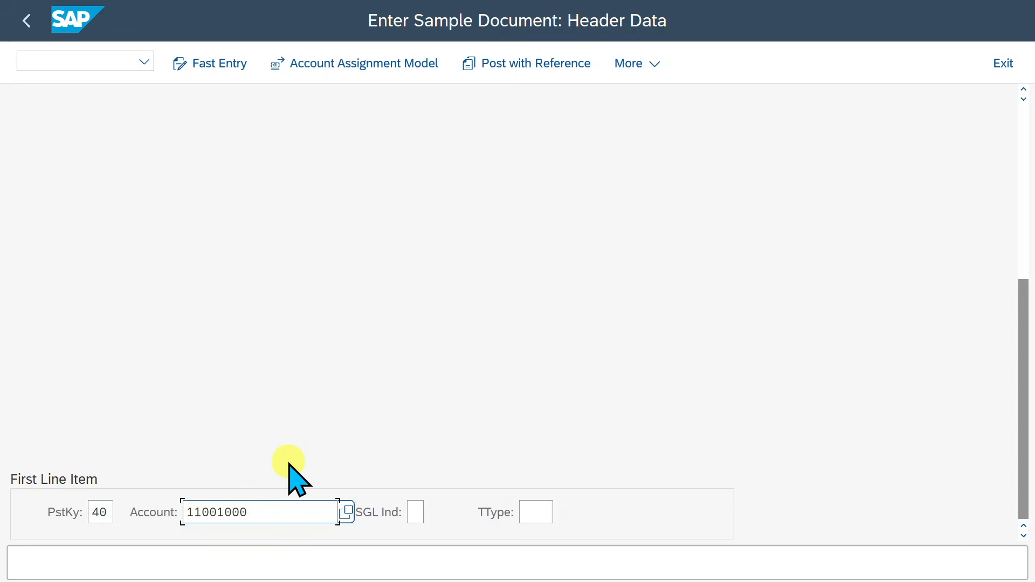
Open the first line item's details and enter an amount of 100 EUR.
{"action": "key", "text": "Return"}
{"action": "type", "text": "100"}
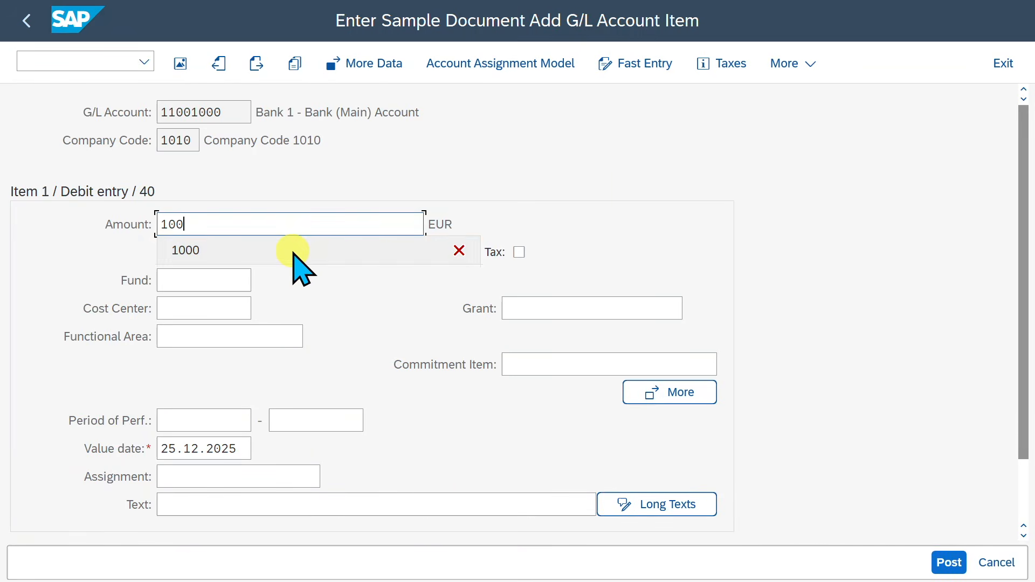
{"action": "key", "text": "Return"}
Add a second line item to the sample document with posting key 50 and account 10010000.
{"action": "scroll", "coordinate": [351, 385], "scroll_direction": "down", "scroll_amount": 2}
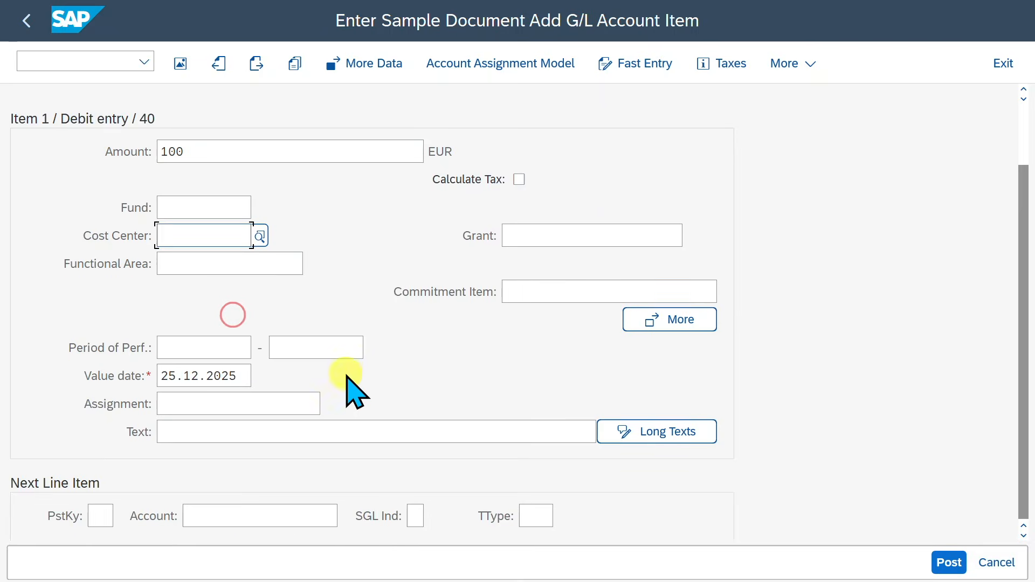
{"action": "left_click", "coordinate": [94, 511]}
{"action": "type", "text": "50"}
{"action": "key", "text": "Return"}
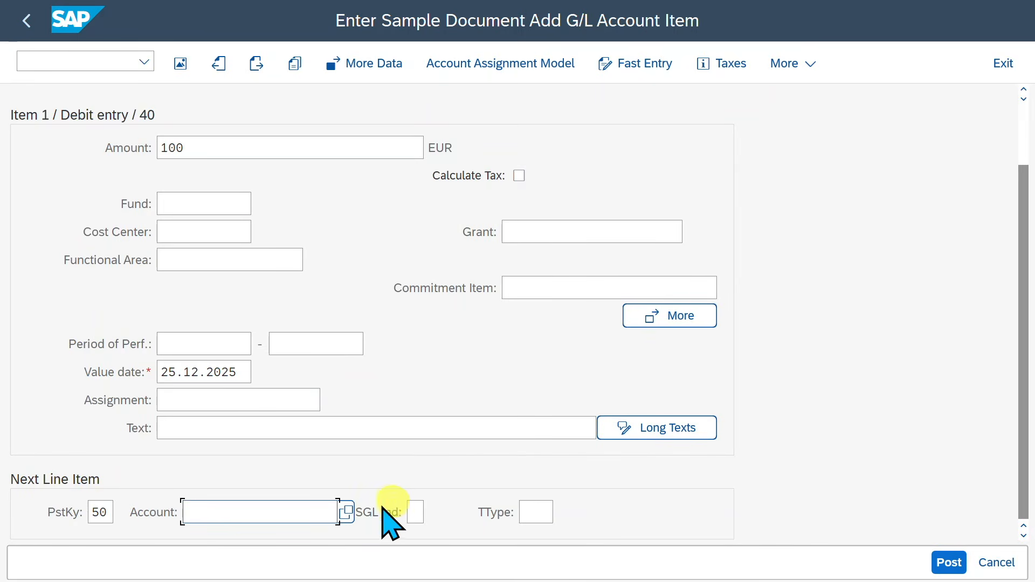
{"action": "type", "text": "10010000"}
{"action": "key", "text": "Return"}
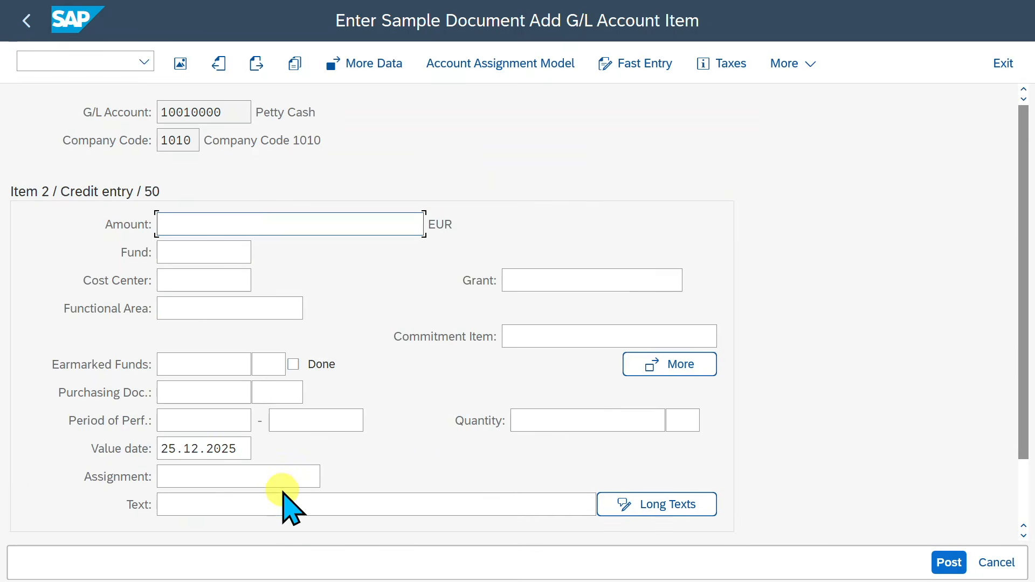
Enter an amount of 100 EUR for the credit item and post the sample document.
{"action": "type", "text": "100"}
{"action": "key", "text": "Return"}
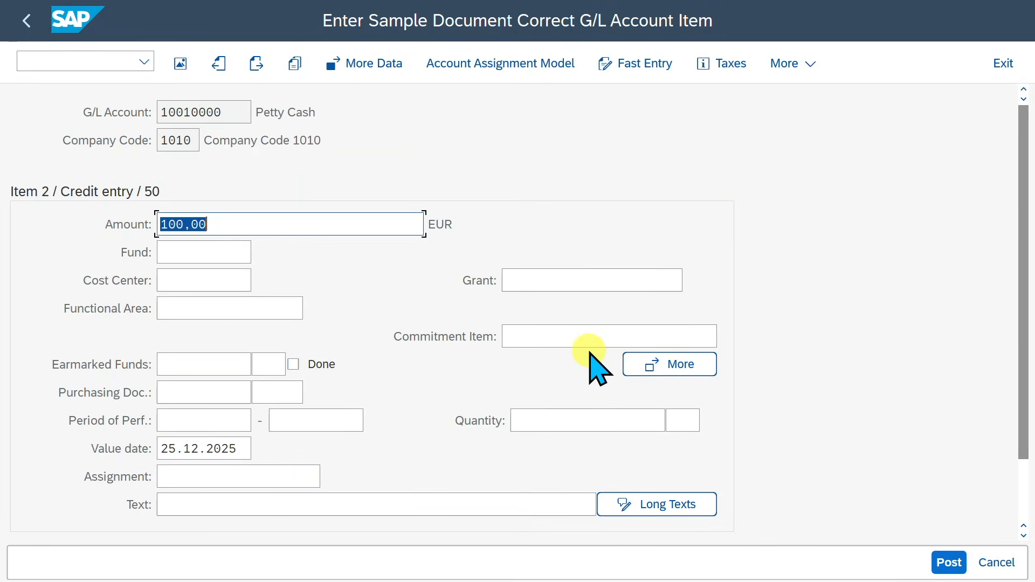
{"action": "left_click", "coordinate": [949, 562]}
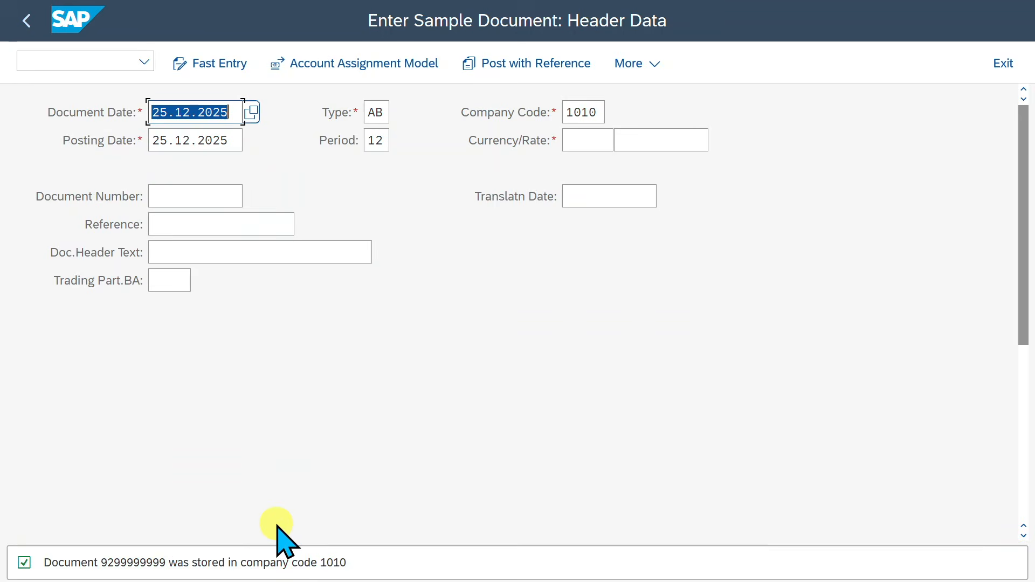
Copy the stored sample document's number and return to the SAP Easy Access menu.
{"action": "left_click_drag", "start_coordinate": [102, 562], "coordinate": [168, 563]}
{"action": "left_click", "coordinate": [61, 58]}
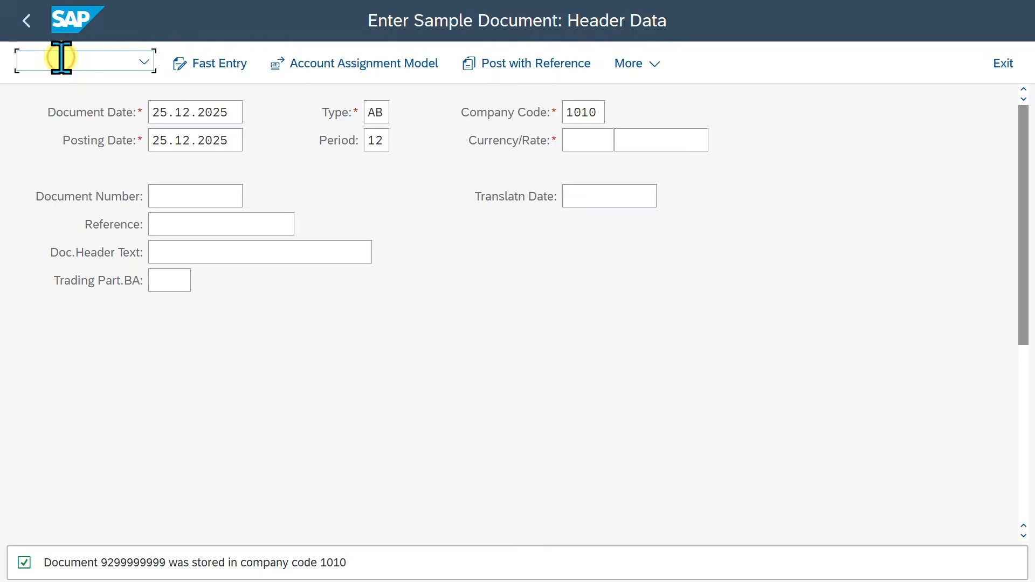
{"action": "type", "text": "/n"}
{"action": "key", "text": "Return"}
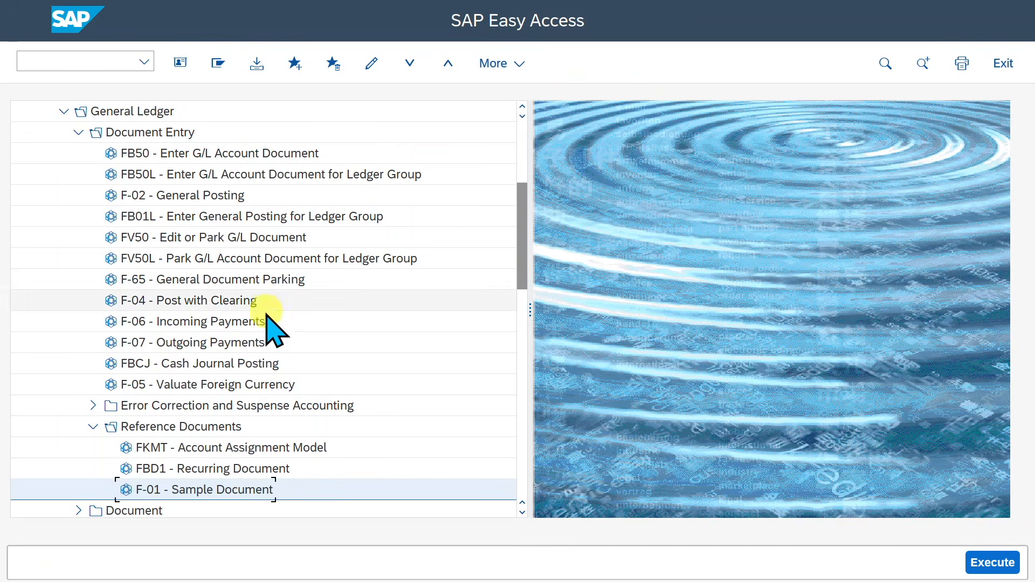
{"action": "double_click", "coordinate": [208, 197]}
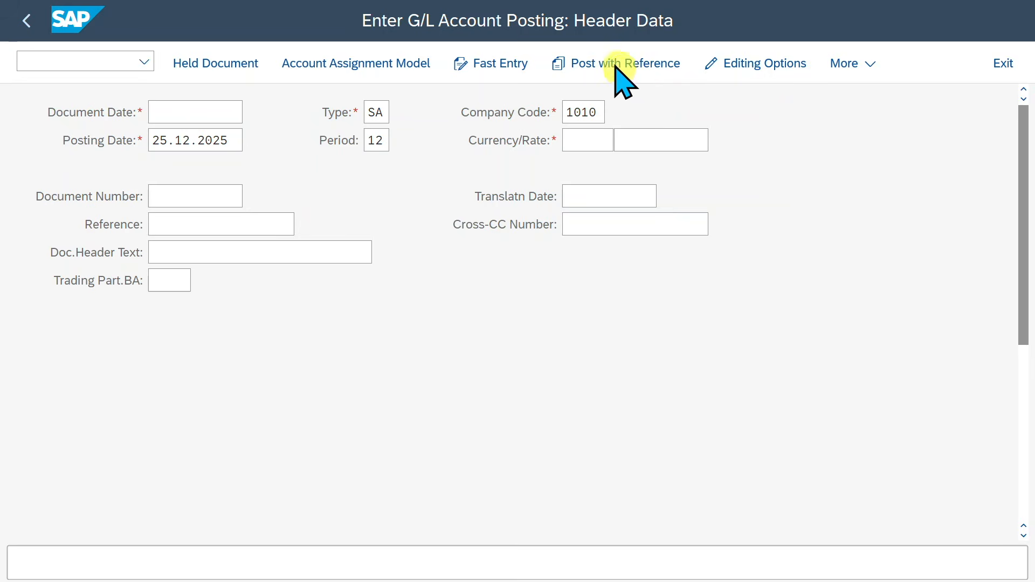
{"action": "left_click", "coordinate": [641, 63]}
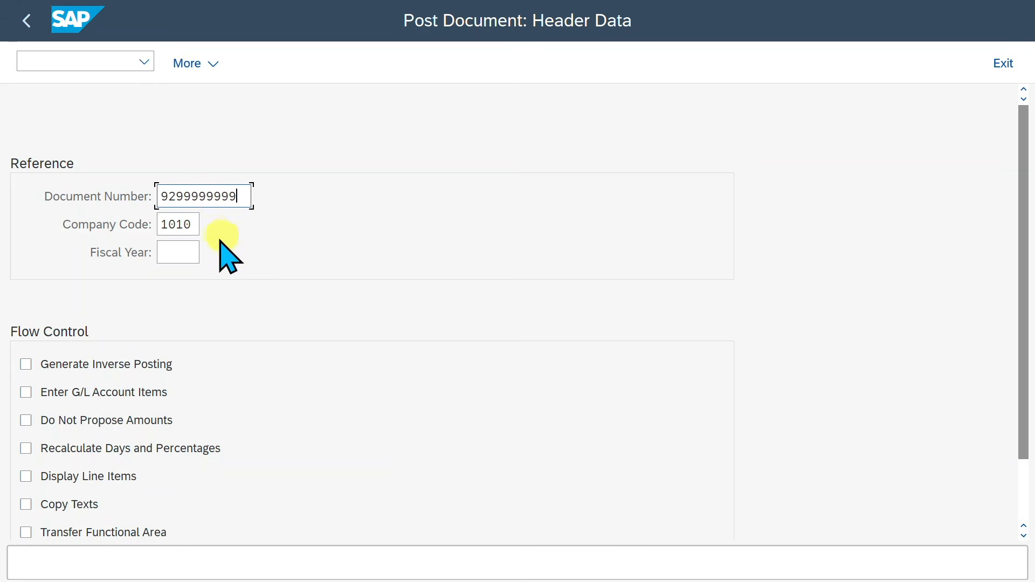
{"action": "left_click_drag", "start_coordinate": [196, 224], "coordinate": [143, 225]}
{"action": "left_click", "coordinate": [178, 251]}
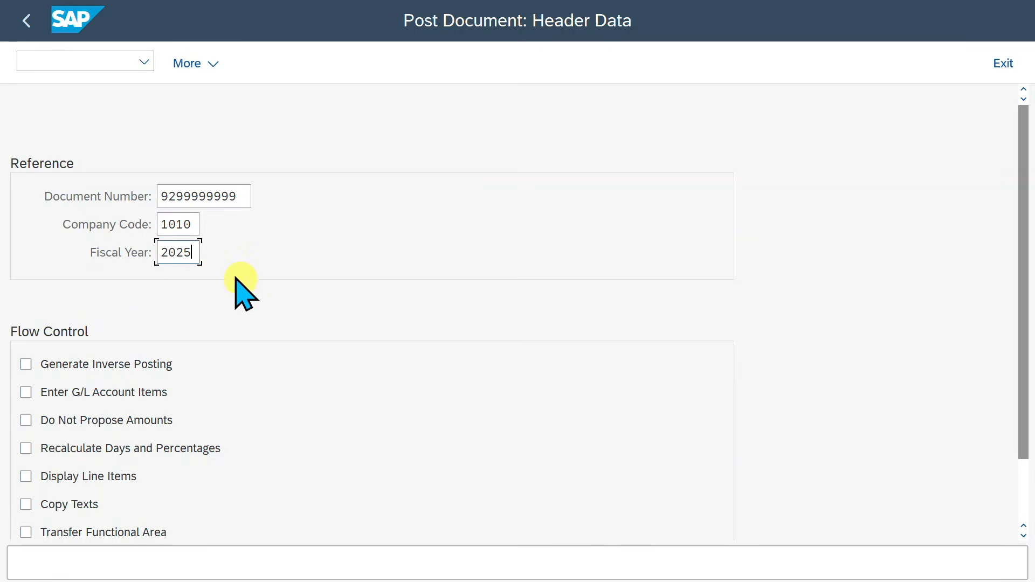
{"action": "left_click_drag", "start_coordinate": [237, 196], "coordinate": [166, 222]}
{"action": "left_click", "coordinate": [245, 196]}
{"action": "left_click", "coordinate": [188, 258]}
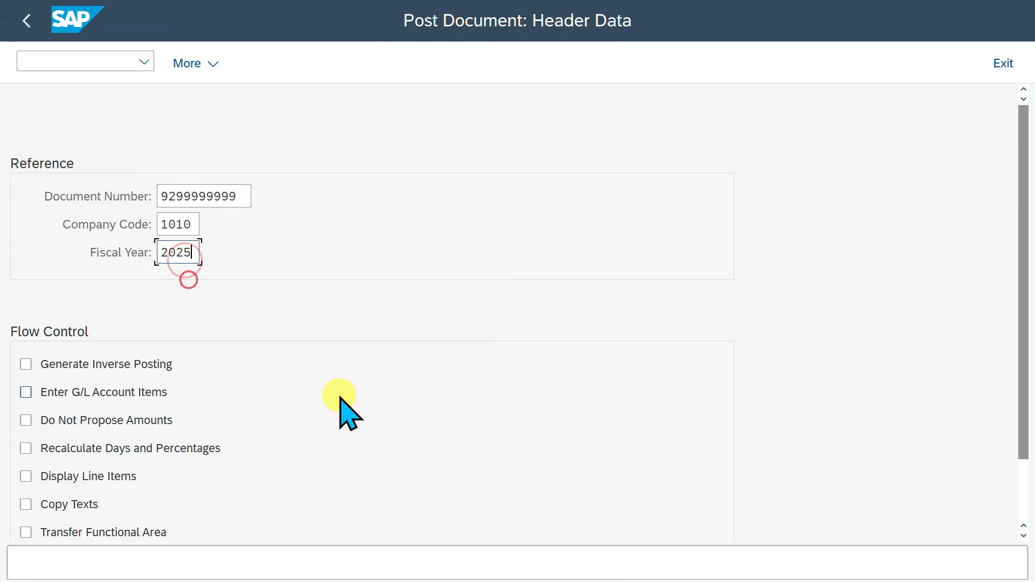
Enable Display Line Items in the flow control and continue to the new posting's header data.
{"action": "scroll", "coordinate": [346, 409], "scroll_direction": "down", "scroll_amount": 3}
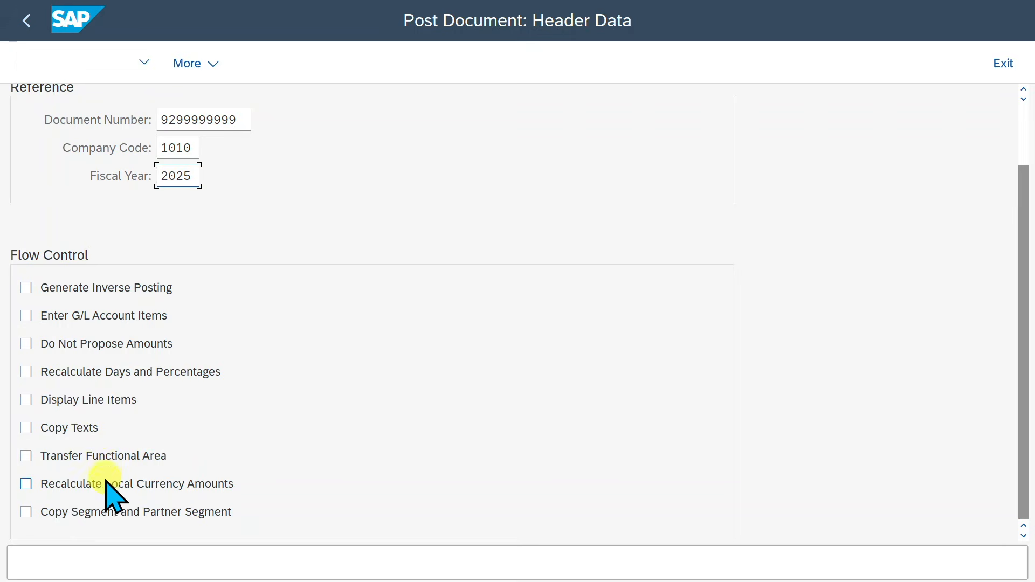
{"action": "left_click", "coordinate": [97, 400]}
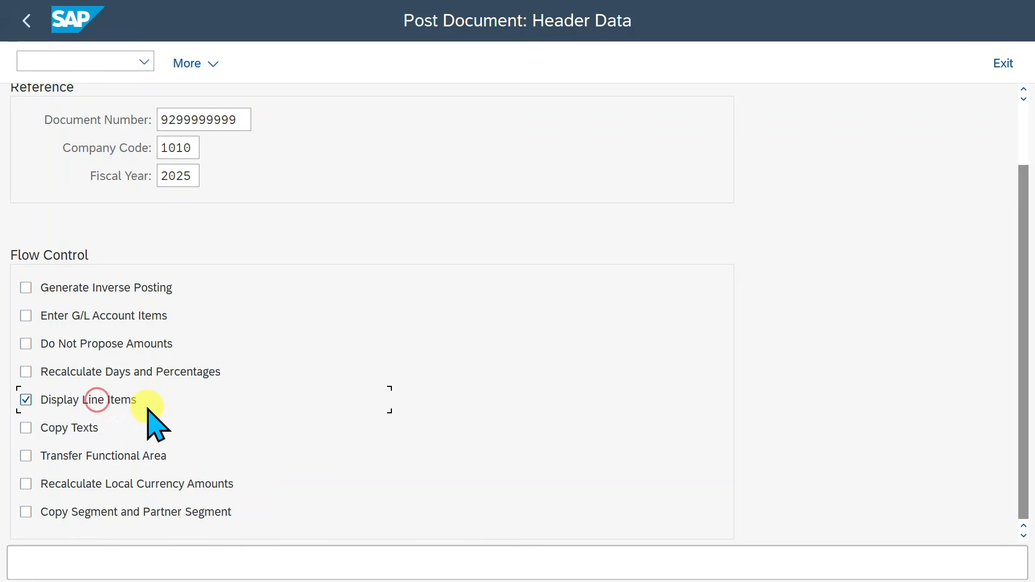
{"action": "key", "text": "Return"}
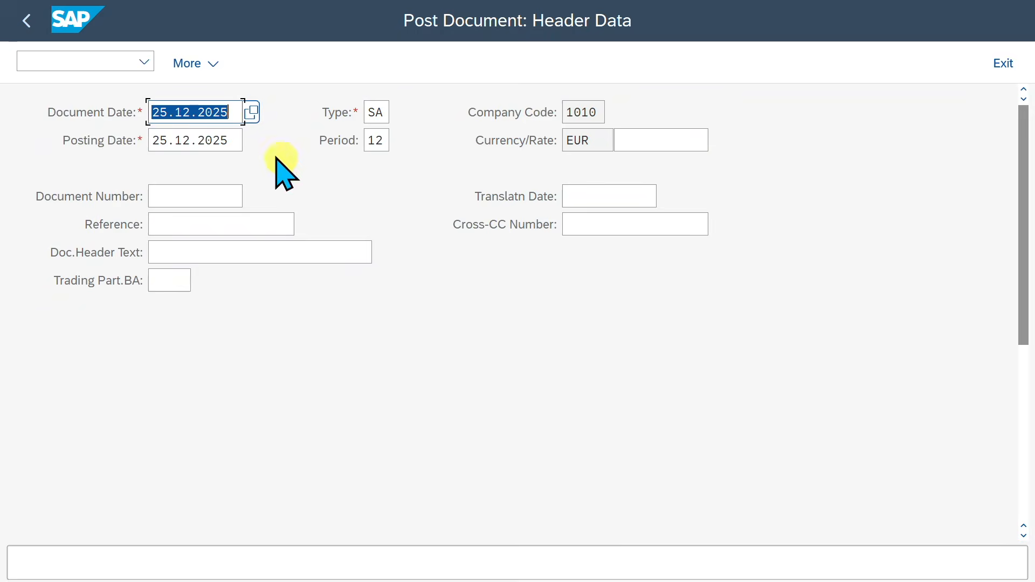
Check the proposed posting date and first line item's account, and open the first line item's details.
{"action": "left_click", "coordinate": [240, 143]}
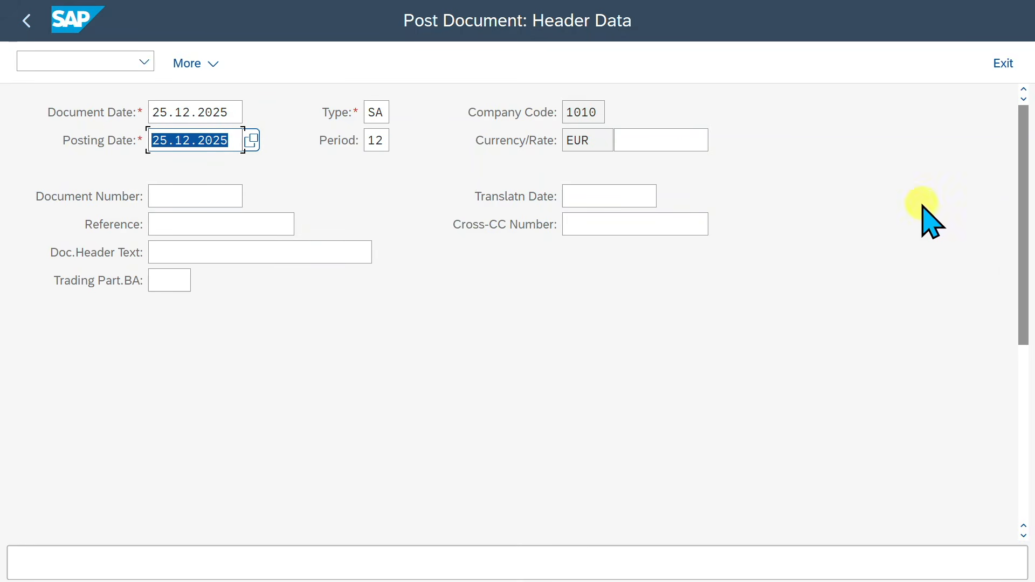
{"action": "left_click_drag", "start_coordinate": [1018, 275], "coordinate": [1023, 485]}
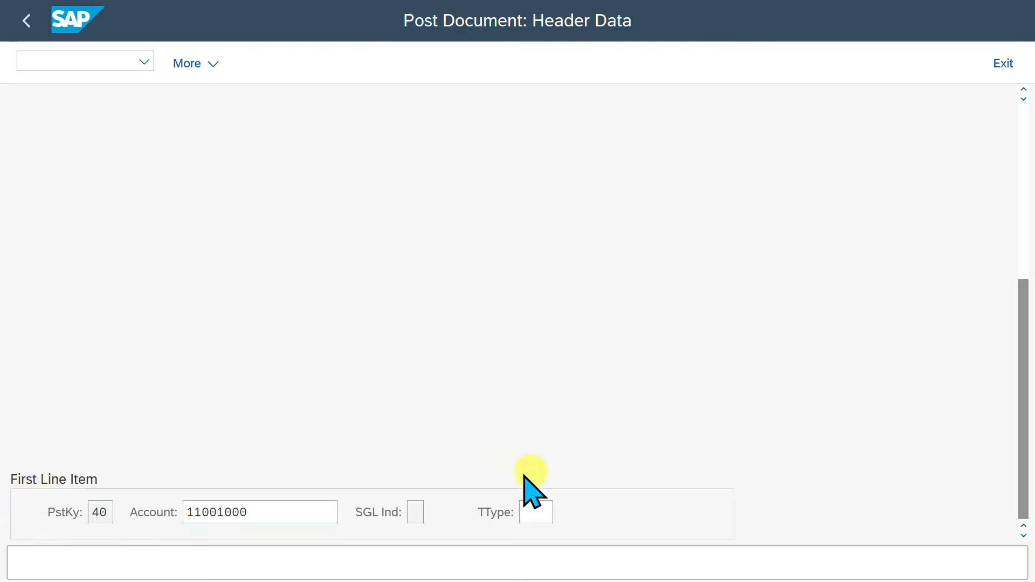
{"action": "left_click", "coordinate": [297, 517]}
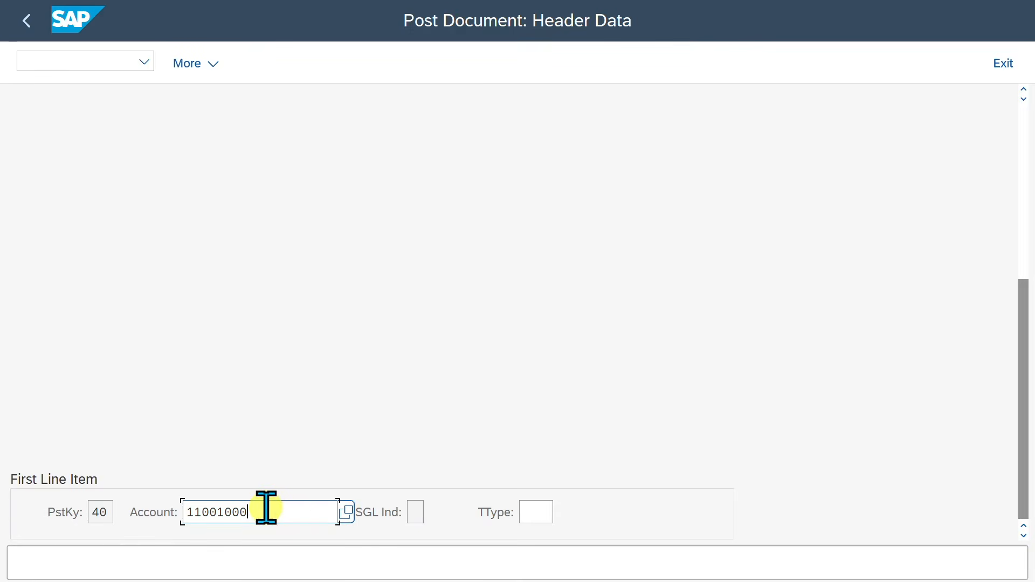
{"action": "key", "text": "Return"}
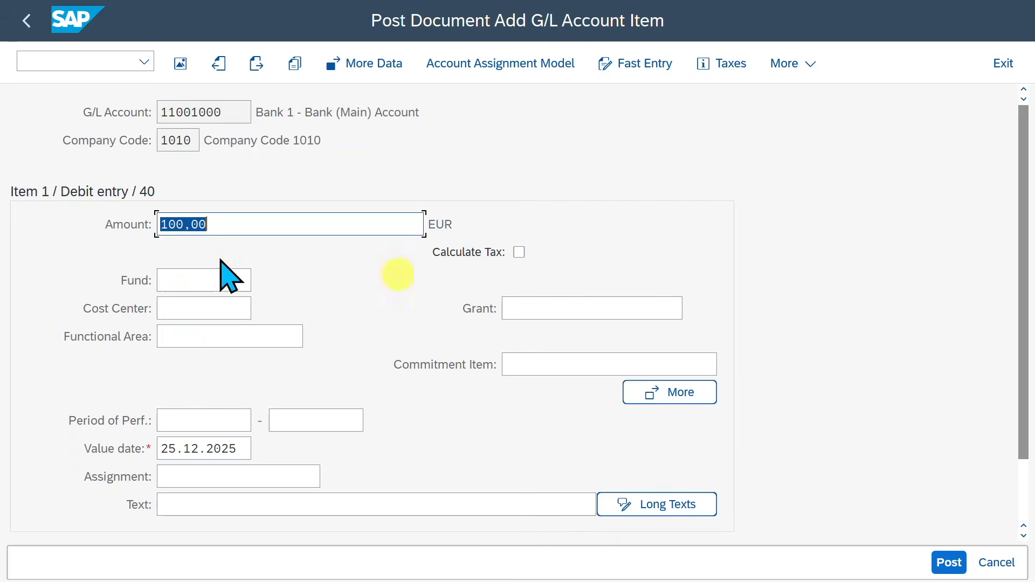